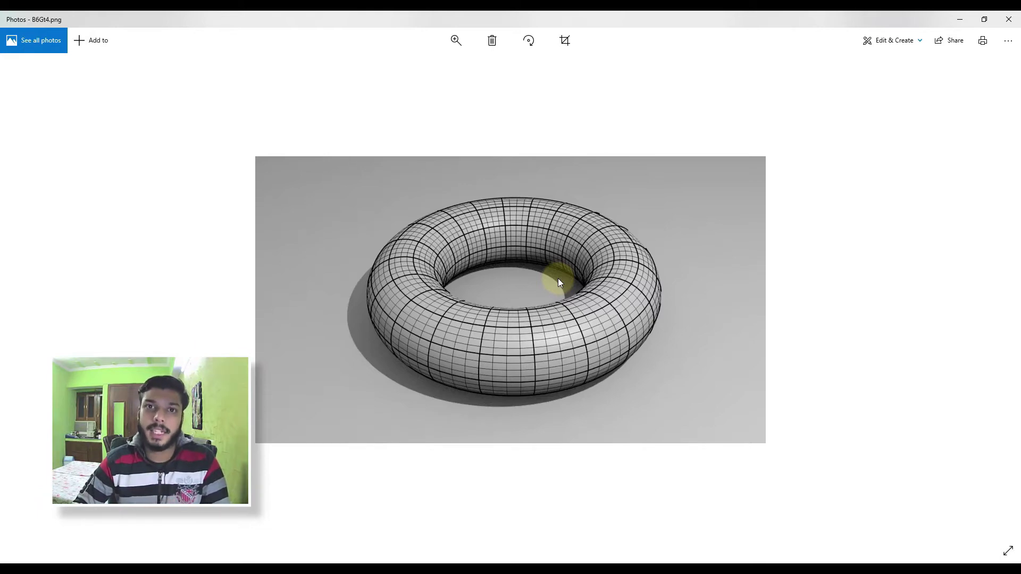
# Advance from the torus render to the guitar wireframe render, wireframe-render_occlusion.jpg
pyautogui.press('Right')
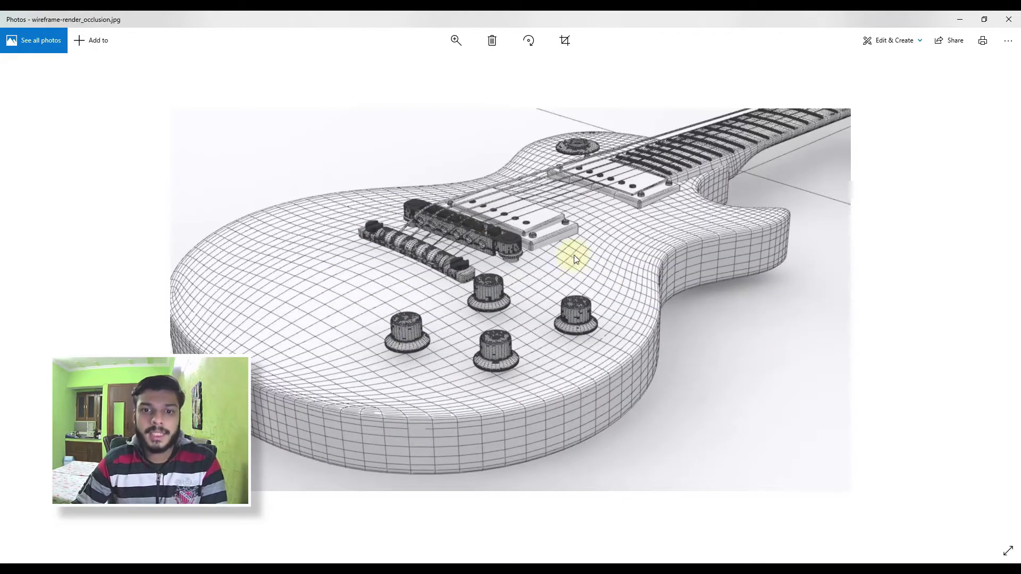
# Zoom in and out on the guitar wireframe render to inspect it
pyautogui.scroll(3, 427, 311)
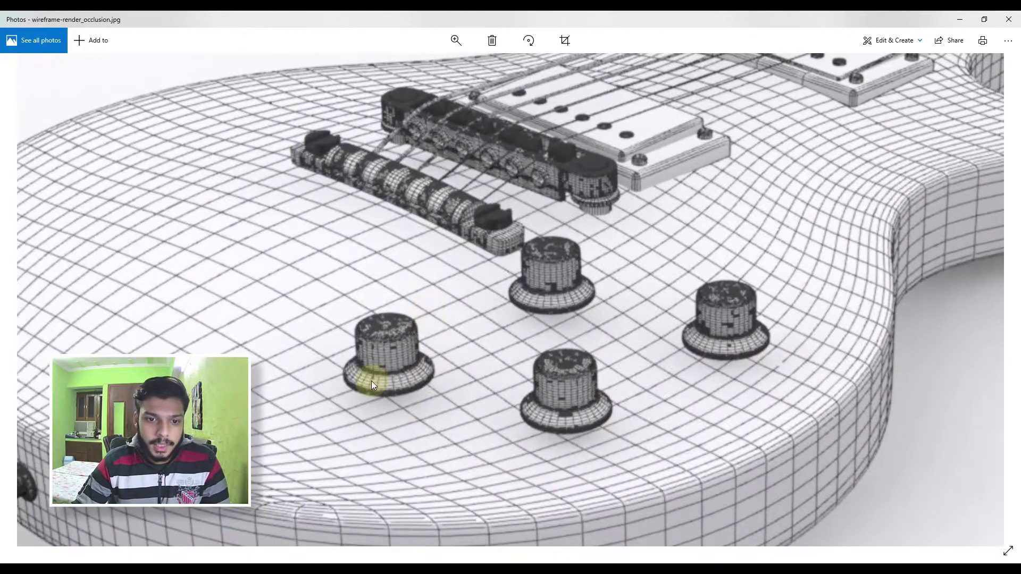
pyautogui.scroll(3, 371, 381)
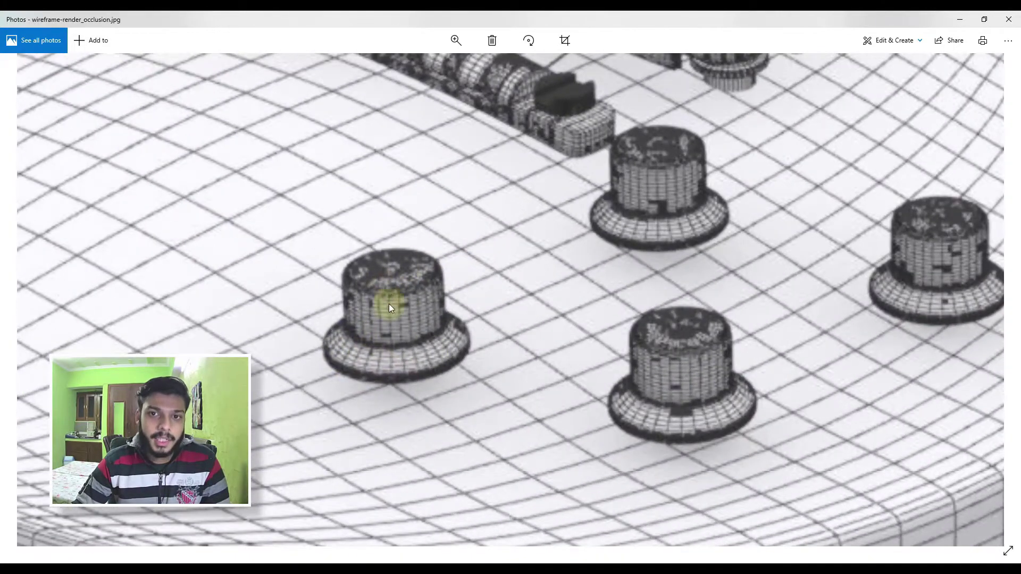
pyautogui.scroll(-5, 431, 282)
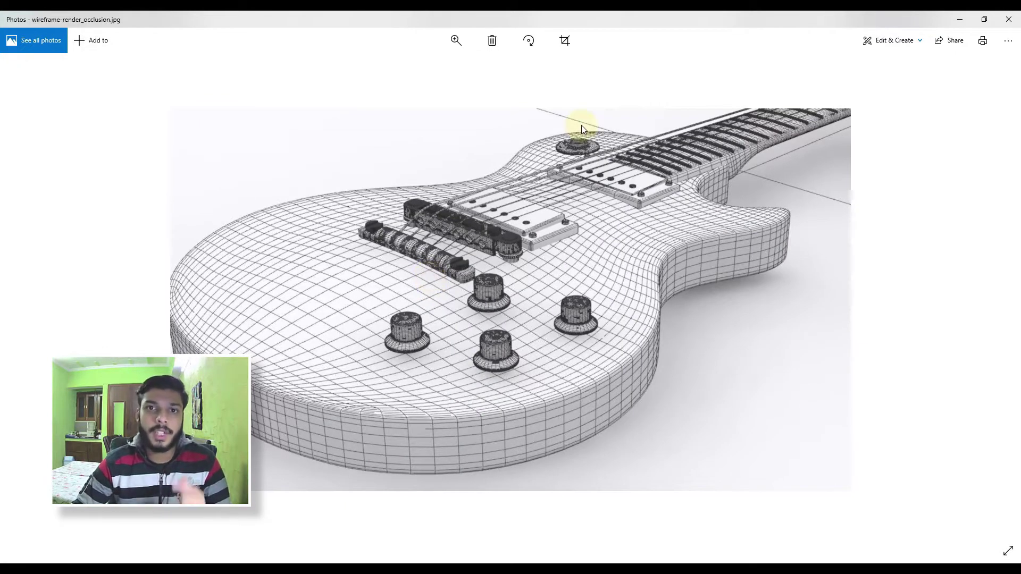
pyautogui.scroll(2, 334, 378)
pyautogui.scroll(1, 308, 429)
pyautogui.scroll(2, 326, 392)
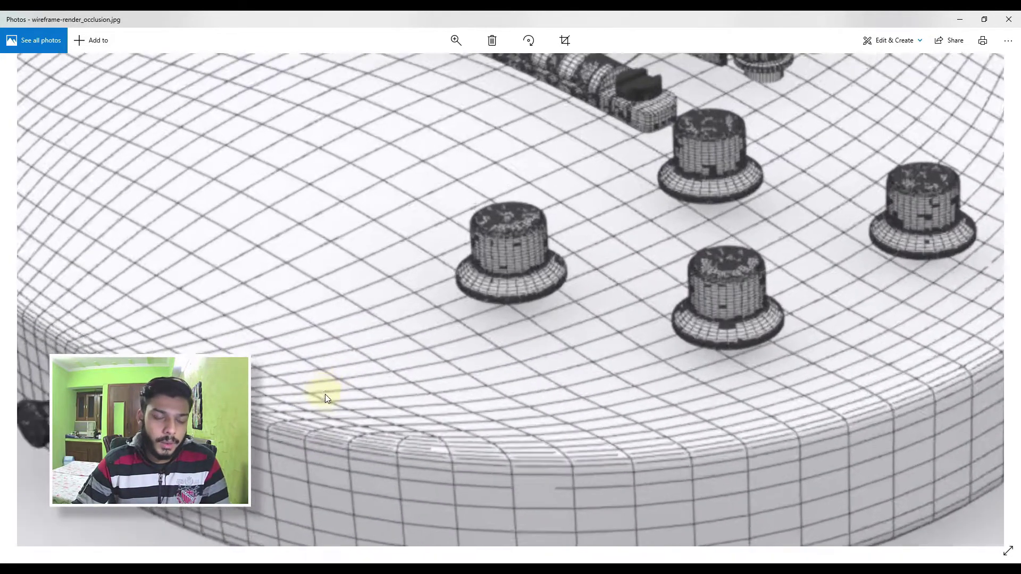
pyautogui.scroll(3, 322, 282)
pyautogui.scroll(-2, 342, 262)
pyautogui.scroll(-2, 383, 292)
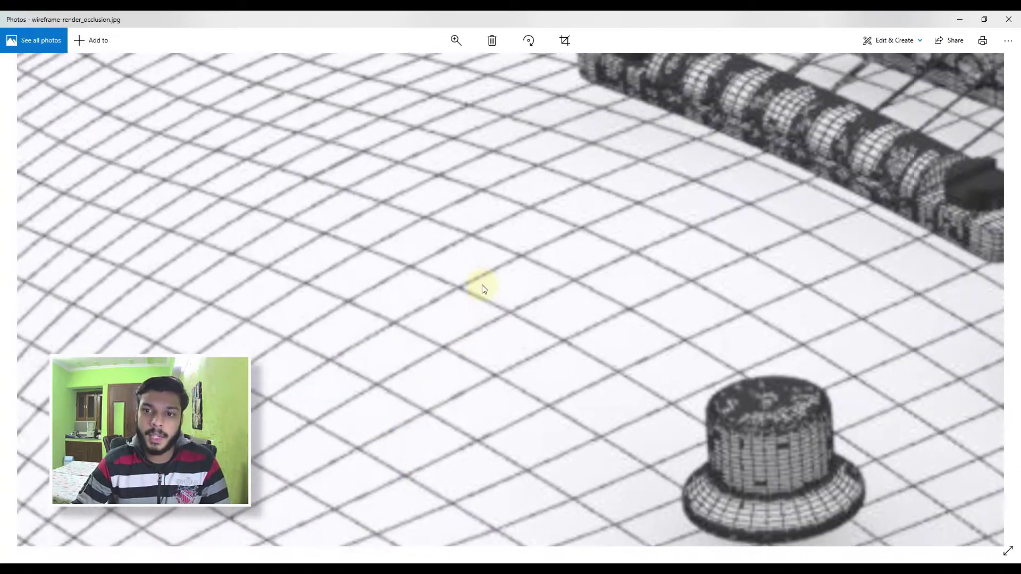
pyautogui.scroll(-2, 481, 287)
# Move past Office Cabin Cam 2.jpg to WireFrame Render Cam 2.jpg and zoom in on it
pyautogui.press('Right')
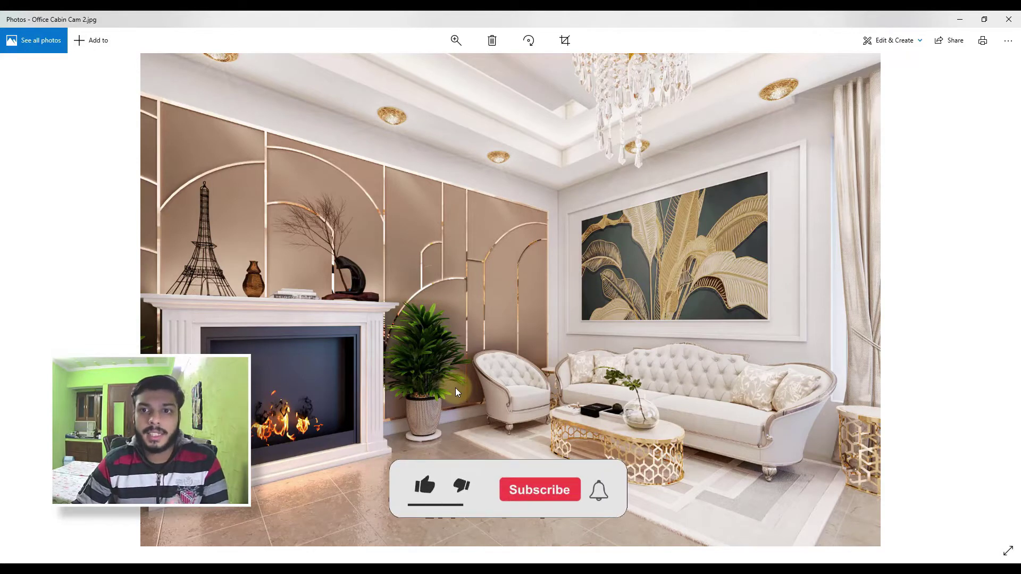
pyautogui.press('Right')
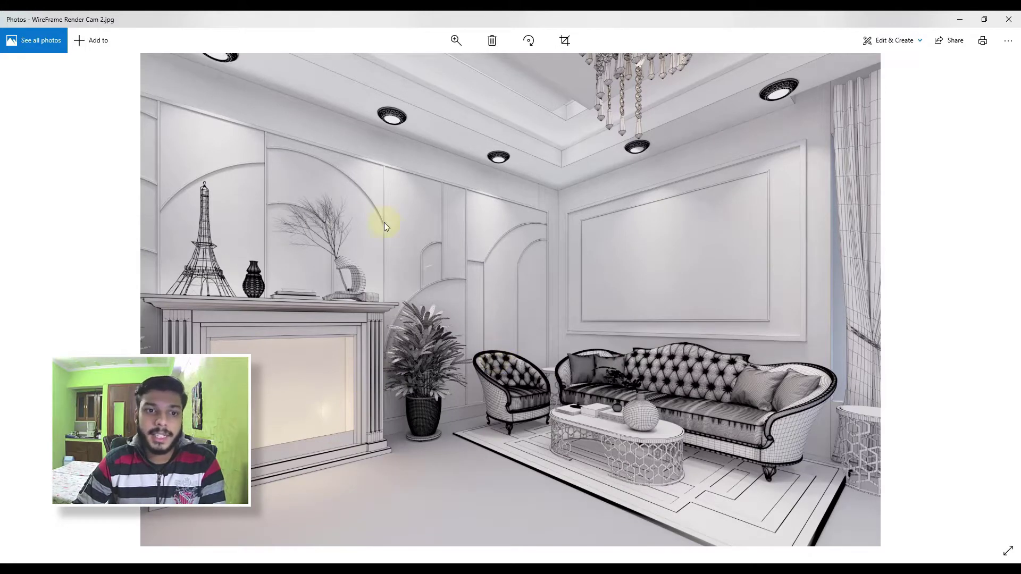
pyautogui.scroll(2, 537, 411)
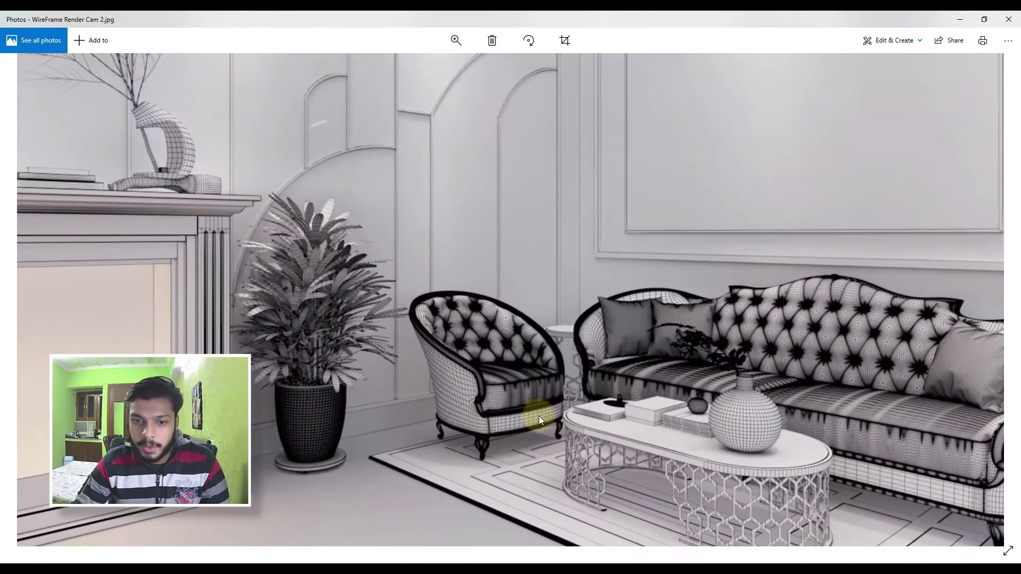
pyautogui.scroll(2, 464, 370)
pyautogui.scroll(2, 463, 371)
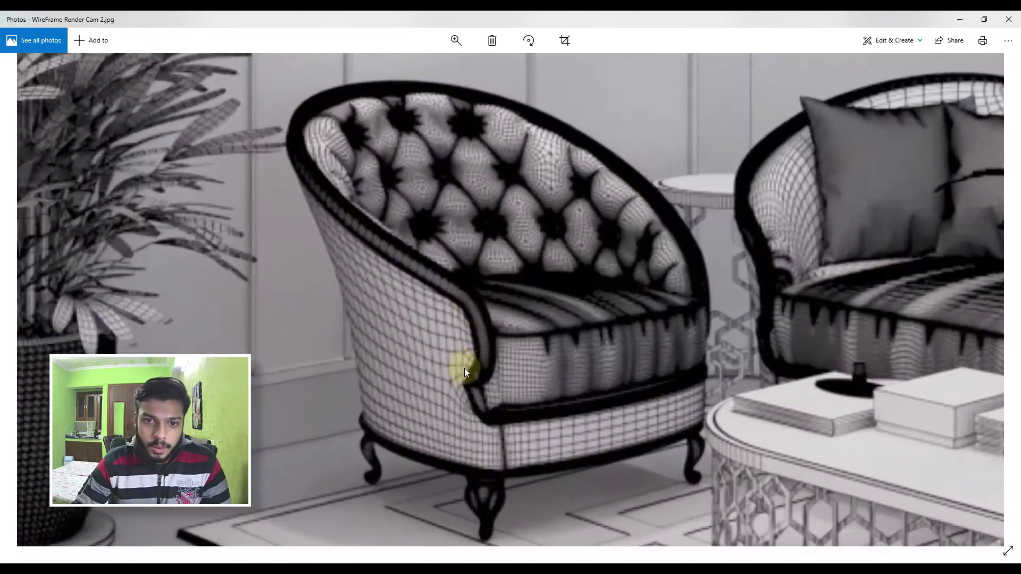
pyautogui.scroll(2, 482, 270)
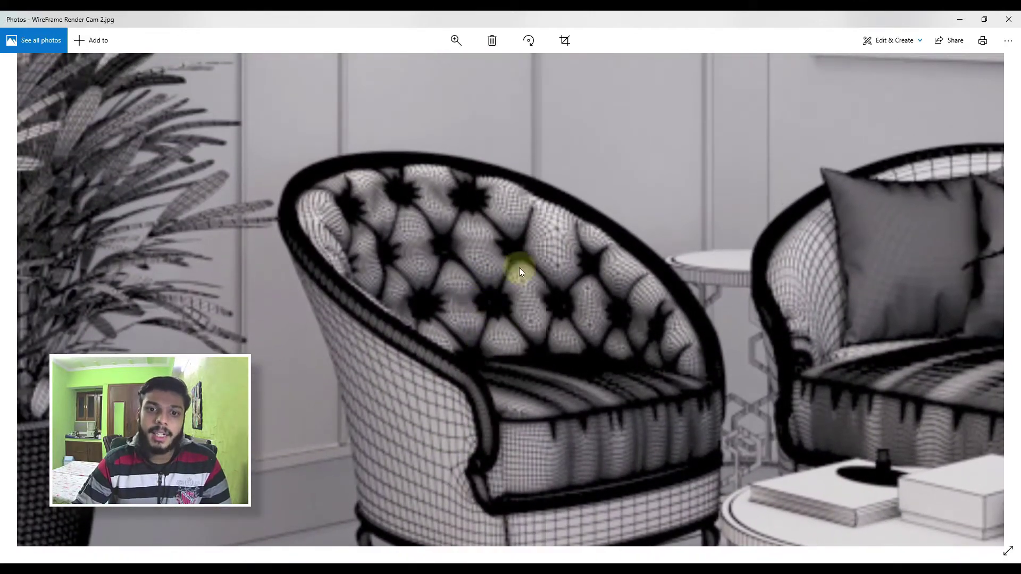
pyautogui.scroll(-2, 538, 275)
pyautogui.scroll(-2, 537, 273)
# Return to the colour Office Cabin Cam 2.jpg and zoom in on it
pyautogui.press('Right')
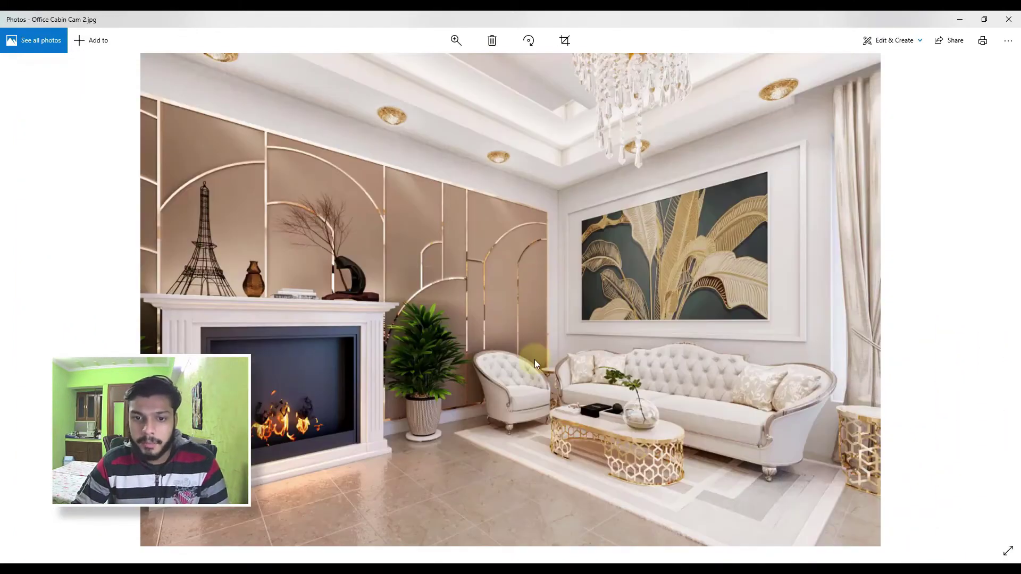
pyautogui.scroll(4, 483, 409)
pyautogui.scroll(2, 483, 409)
pyautogui.scroll(2, 515, 390)
pyautogui.scroll(1, 540, 387)
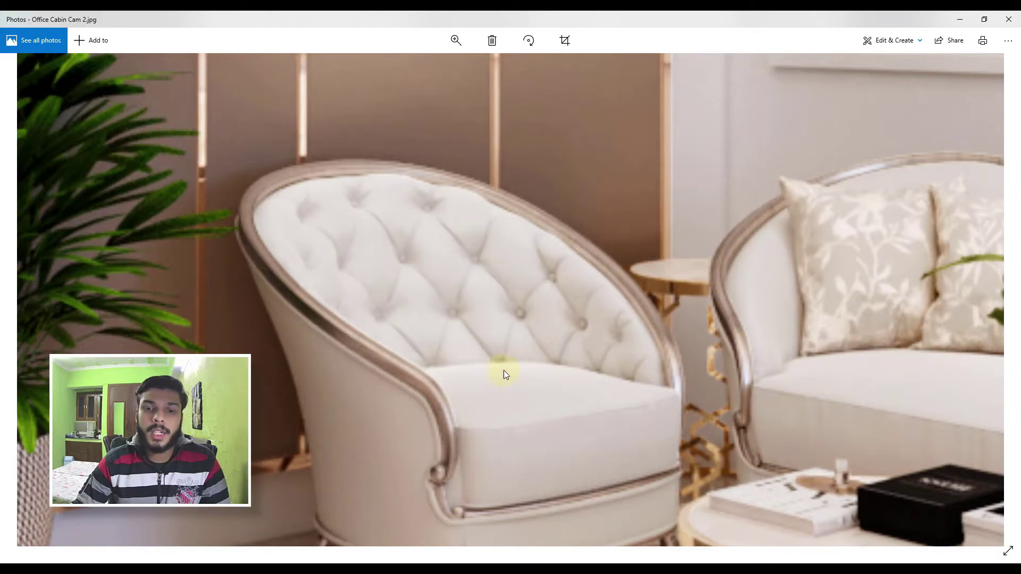
pyautogui.scroll(-5, 537, 343)
# Switch back to WireFrame Render Cam 2.jpg, zooming and panning across it
pyautogui.press('Left')
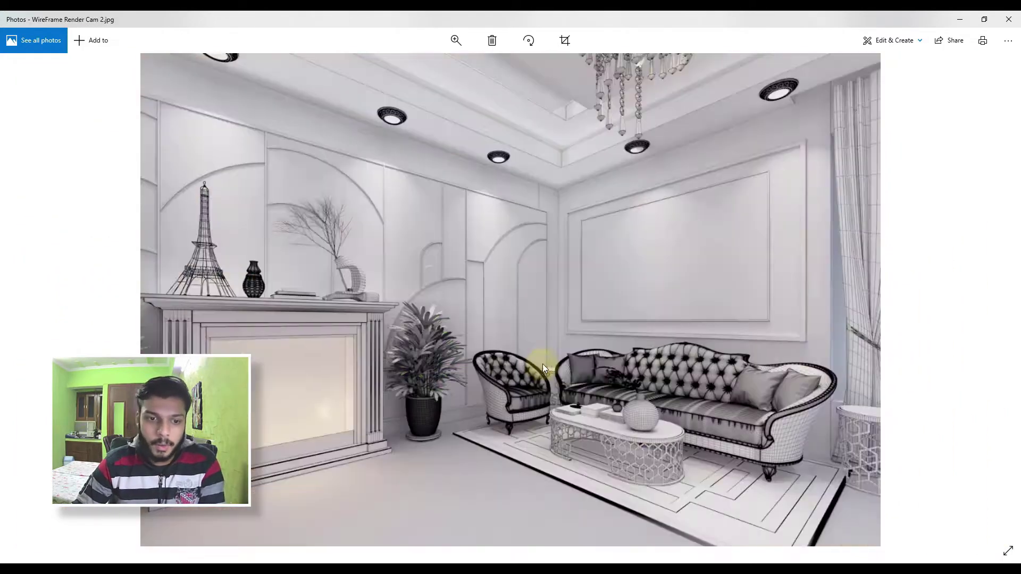
pyautogui.scroll(2, 277, 396)
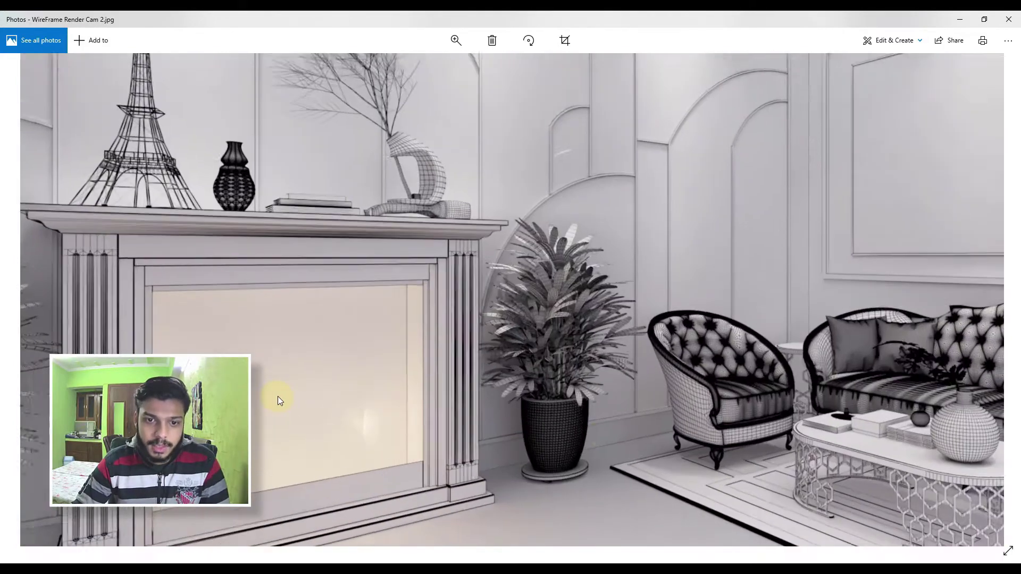
pyautogui.scroll(2, 567, 450)
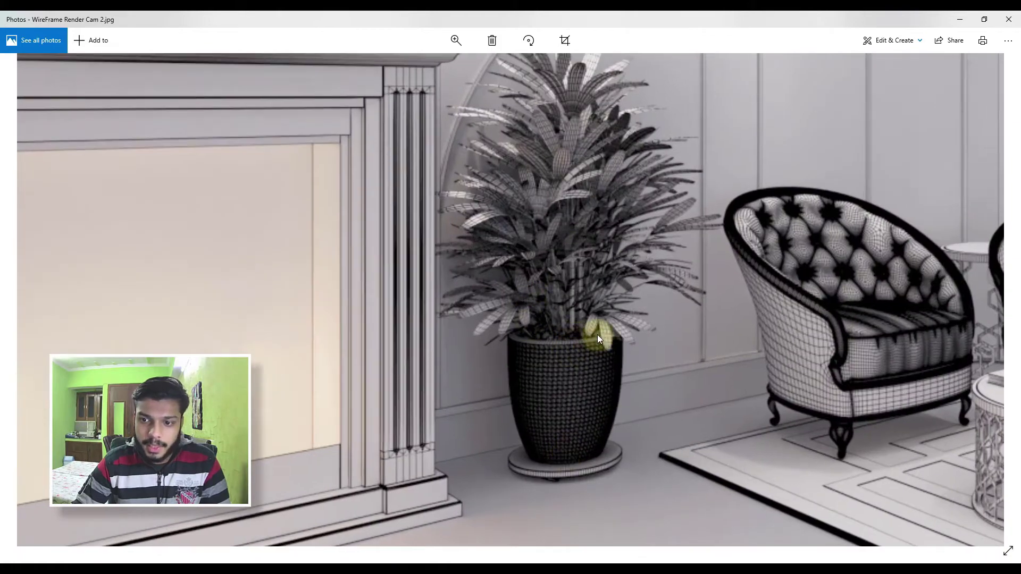
pyautogui.hscroll(3, 598, 334)
pyautogui.hscroll(3, 529, 276)
pyautogui.hscroll(2, 522, 299)
pyautogui.hscroll(2, 674, 330)
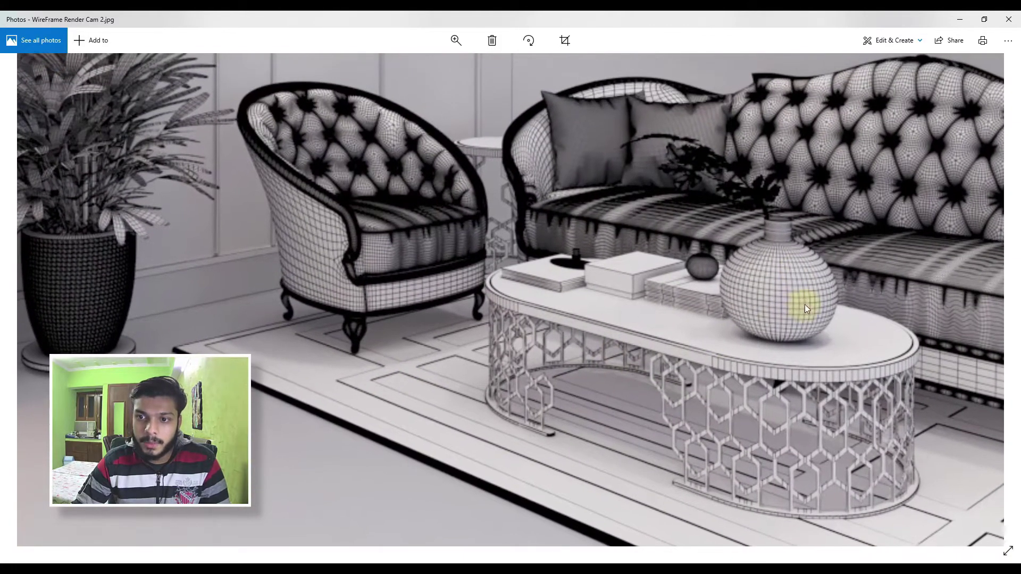
pyautogui.scroll(-4, 789, 288)
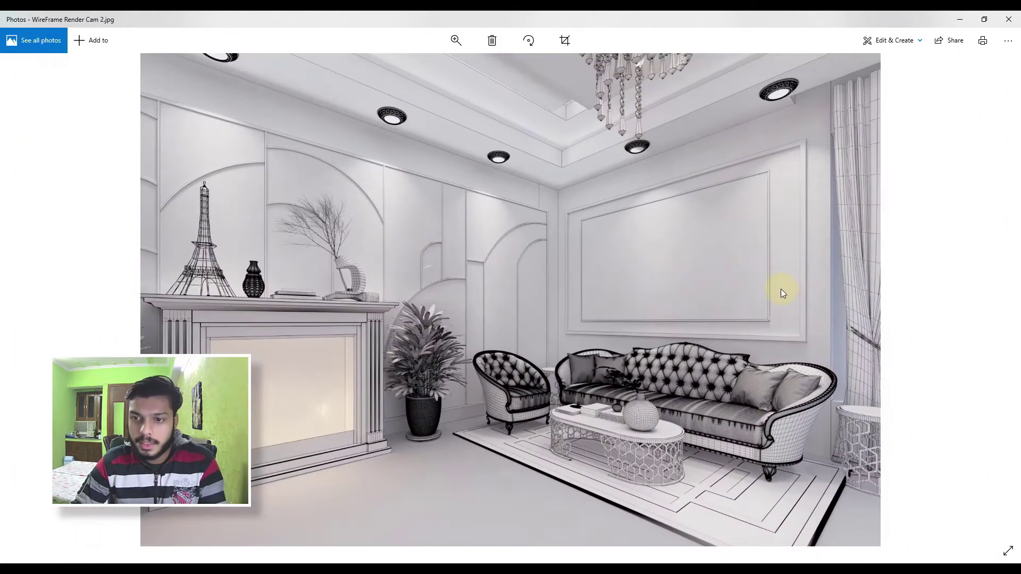
# Flip between the colour and wireframe cabin renders, ending on Office Cabin Cam 2.jpg
pyautogui.press('Left')
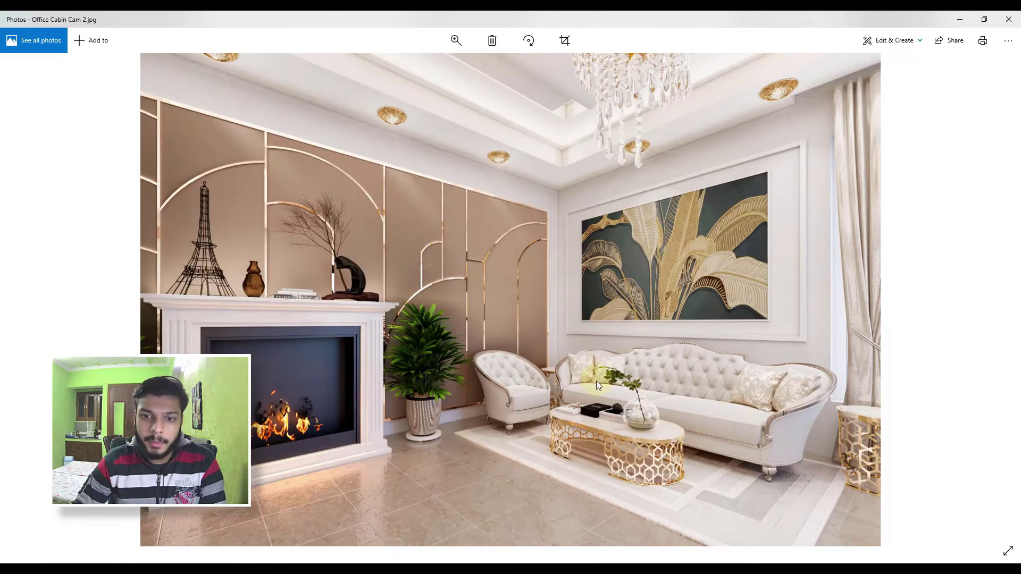
pyautogui.press('Right')
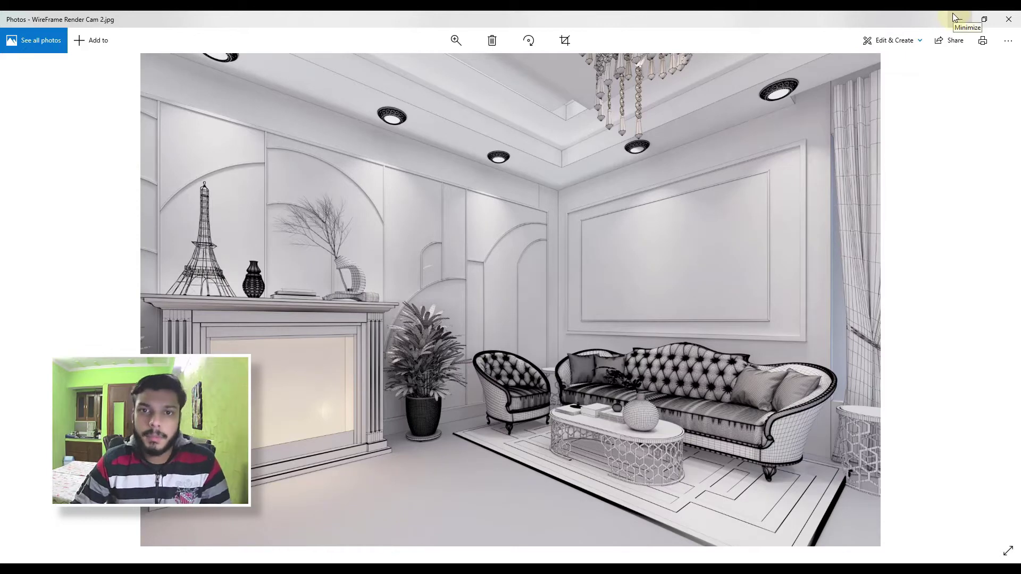
pyautogui.press('Left')
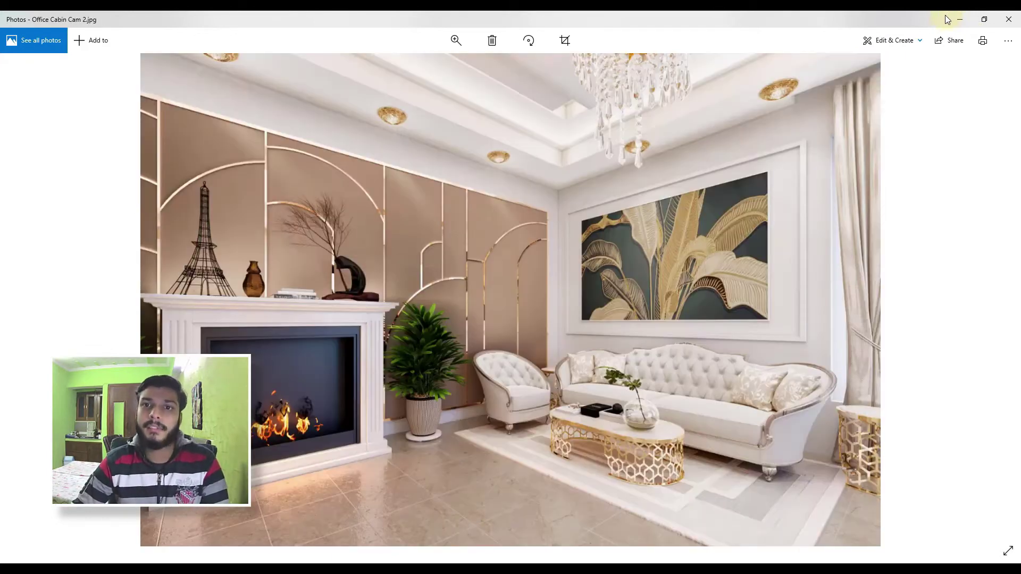
# Bring up the Studio1.max sofa, teapot and box scene in Shaded + Edged Faces display
pyautogui.click(957, 20)
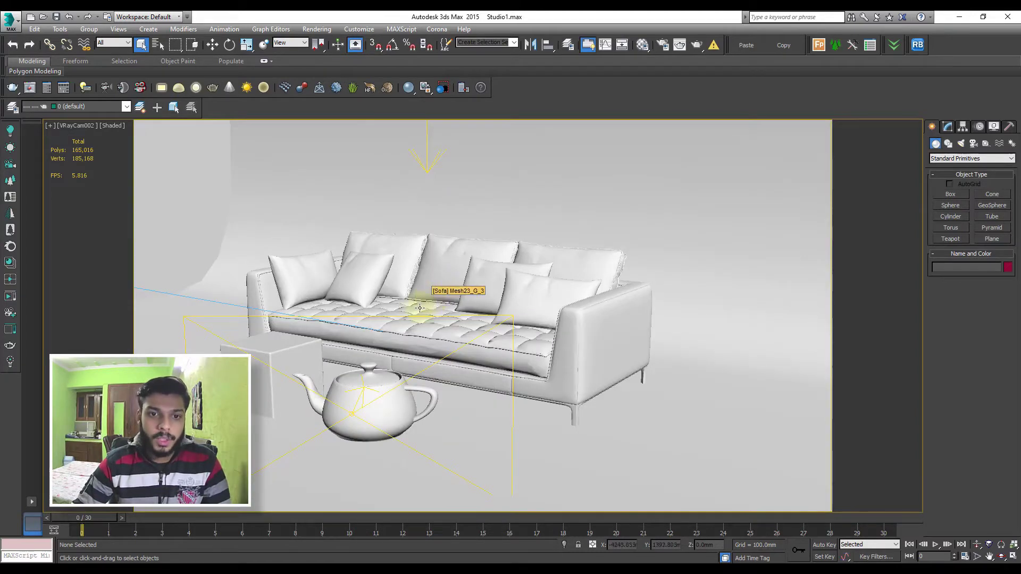
pyautogui.click(491, 275)
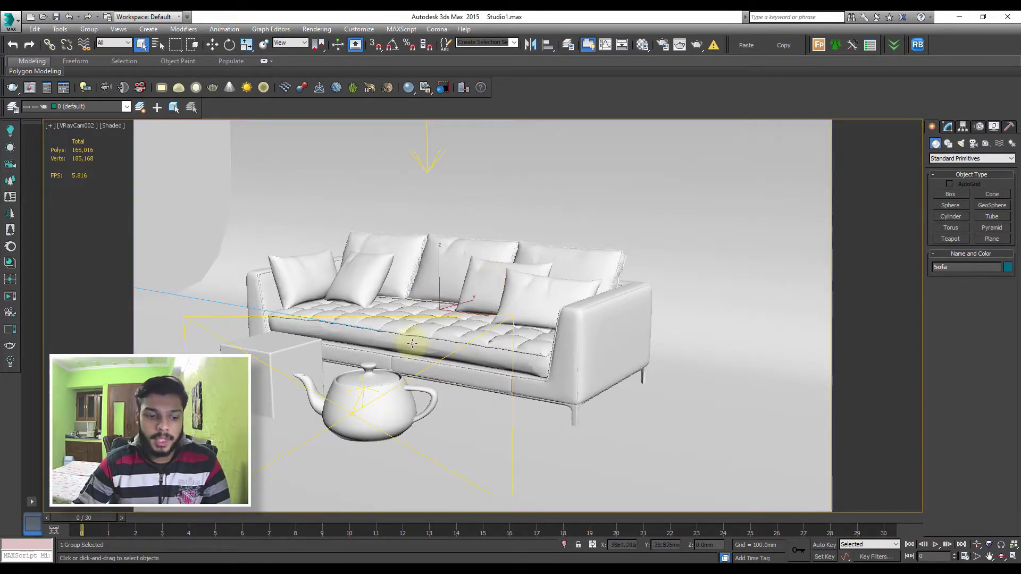
pyautogui.press('w')
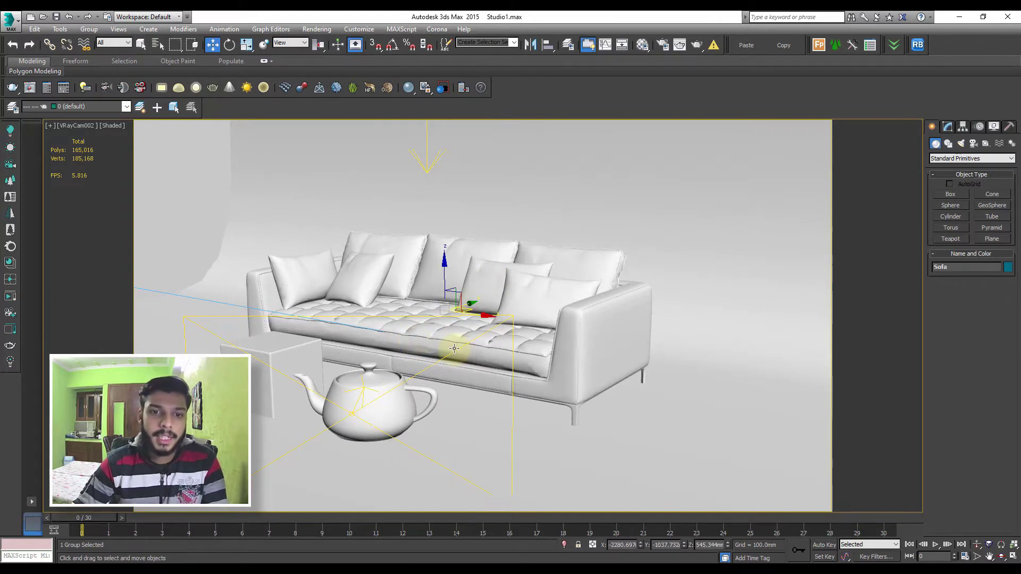
pyautogui.press('F3')
pyautogui.click(540, 212)
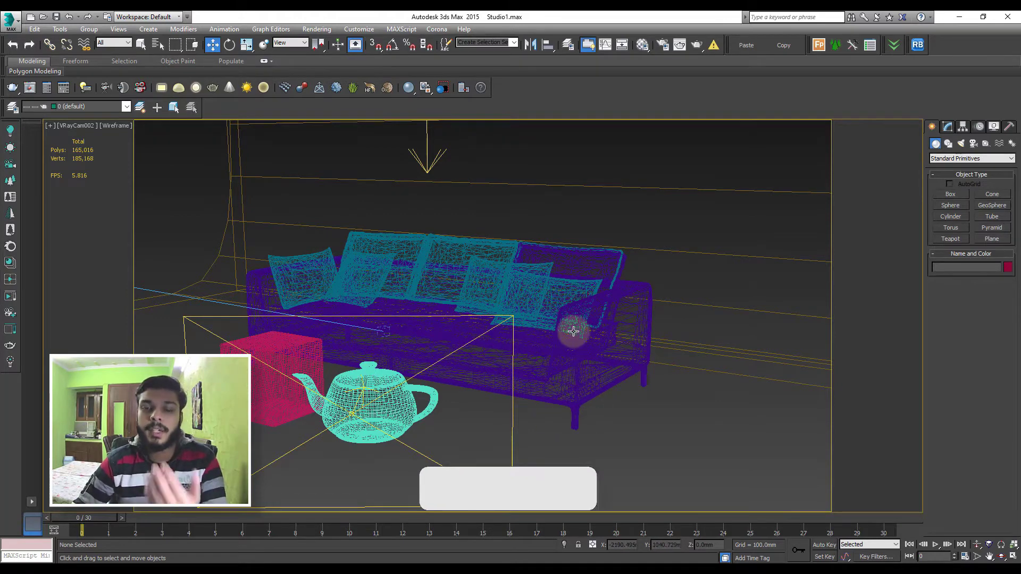
pyautogui.press('F3')
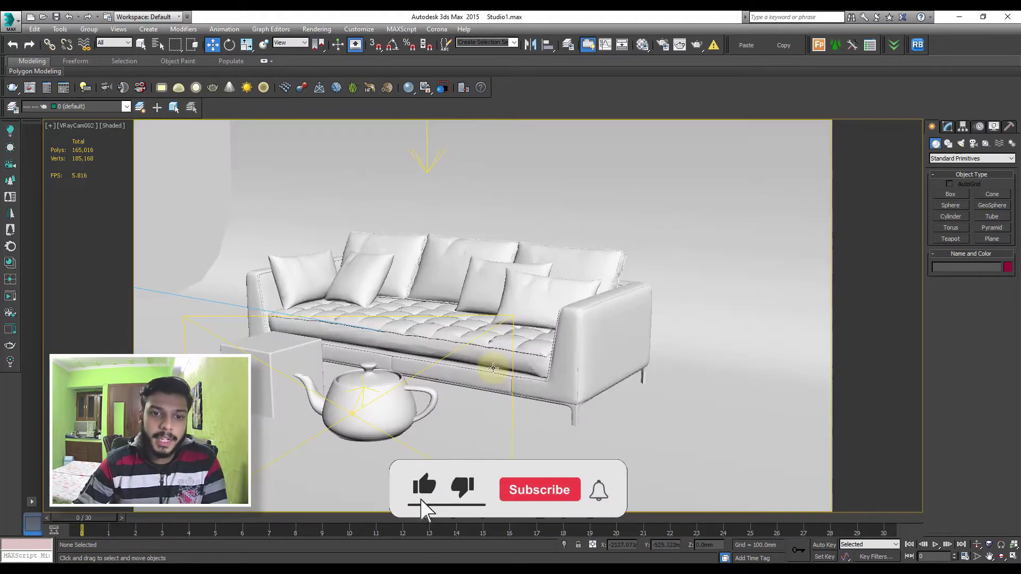
pyautogui.press('F4')
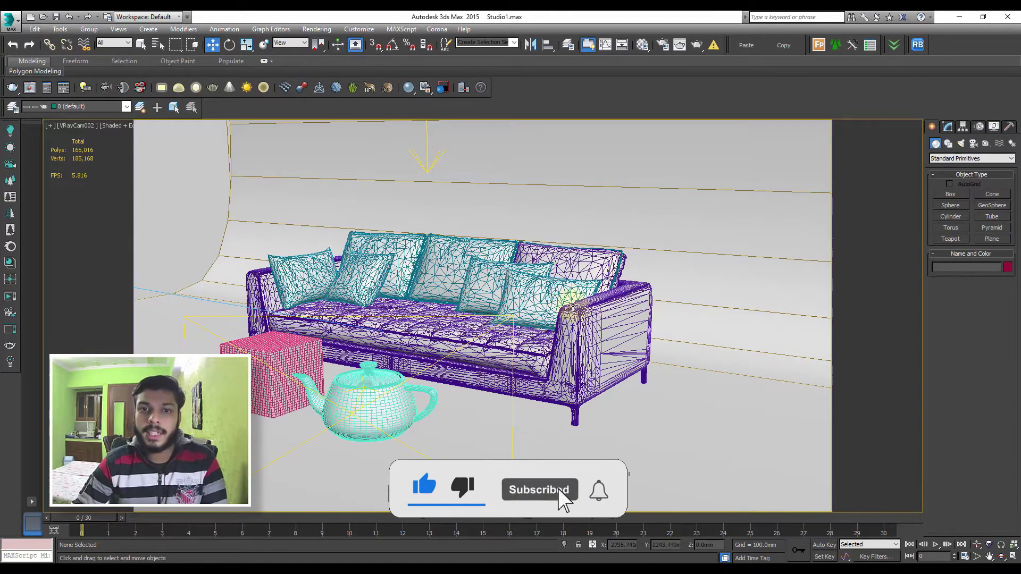
pyautogui.click(122, 125)
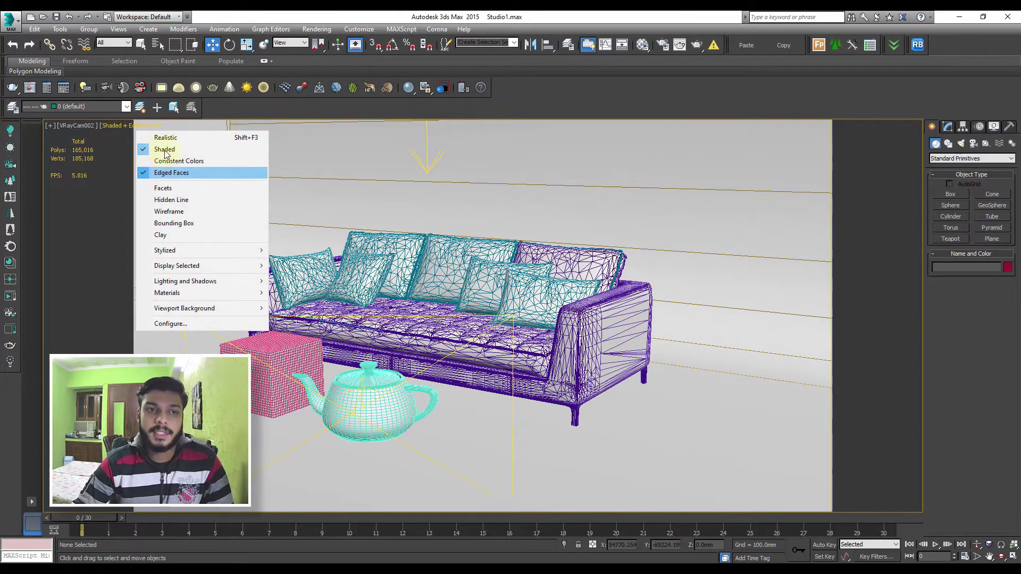
pyautogui.click(562, 329)
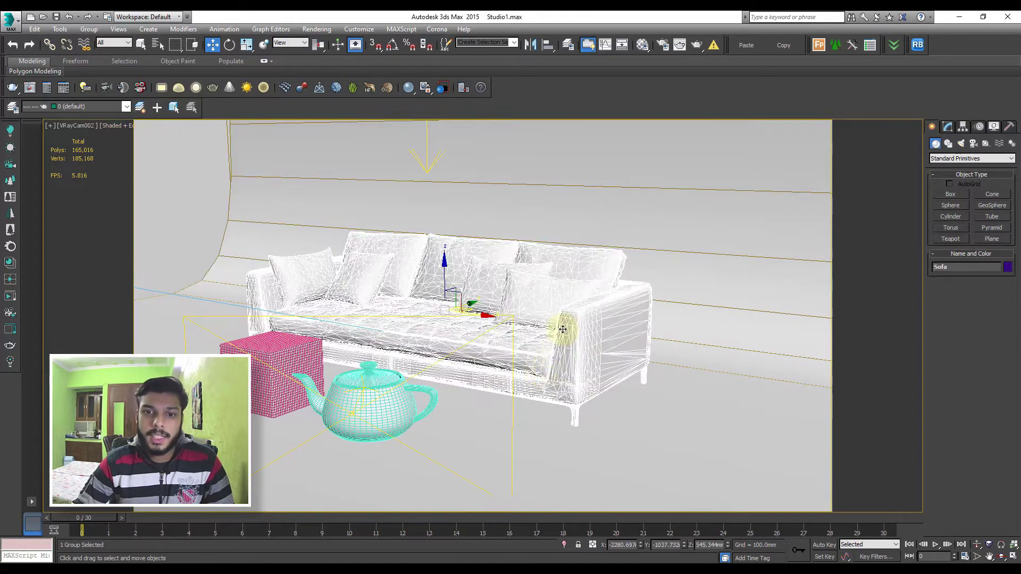
pyautogui.click(611, 419)
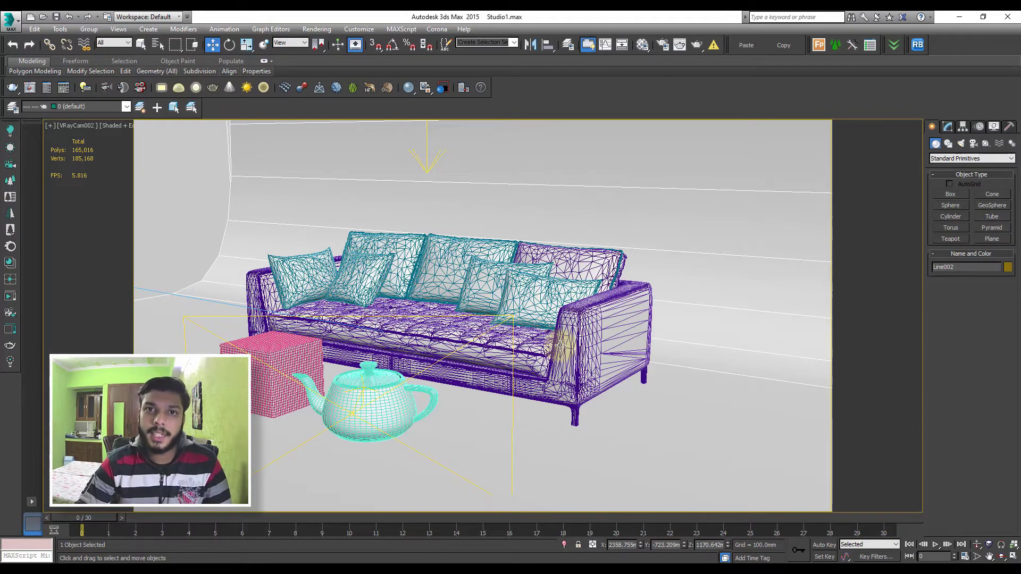
pyautogui.click(558, 319)
pyautogui.click(307, 387)
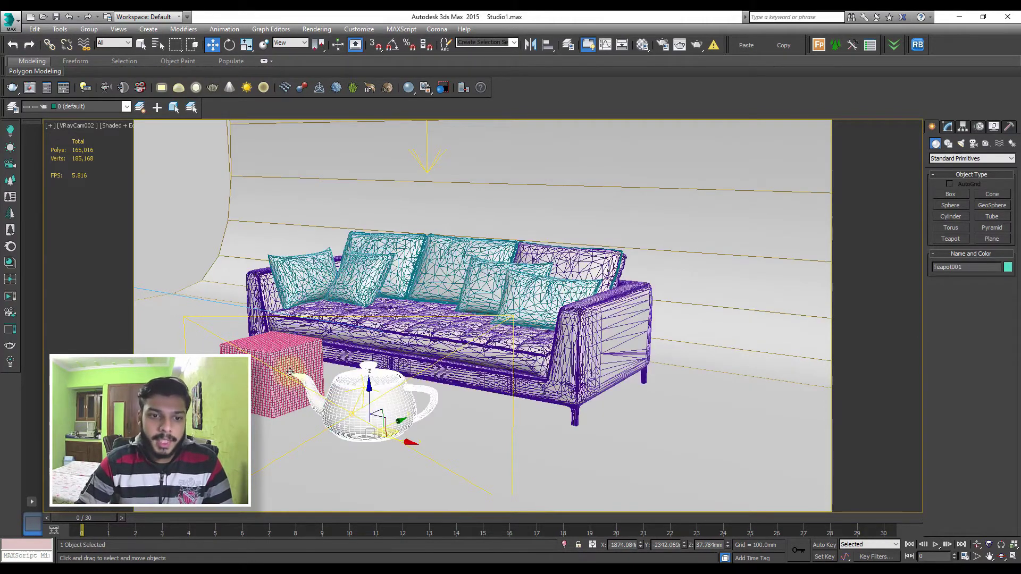
pyautogui.click(275, 360)
pyautogui.press('p')
pyautogui.press('z')
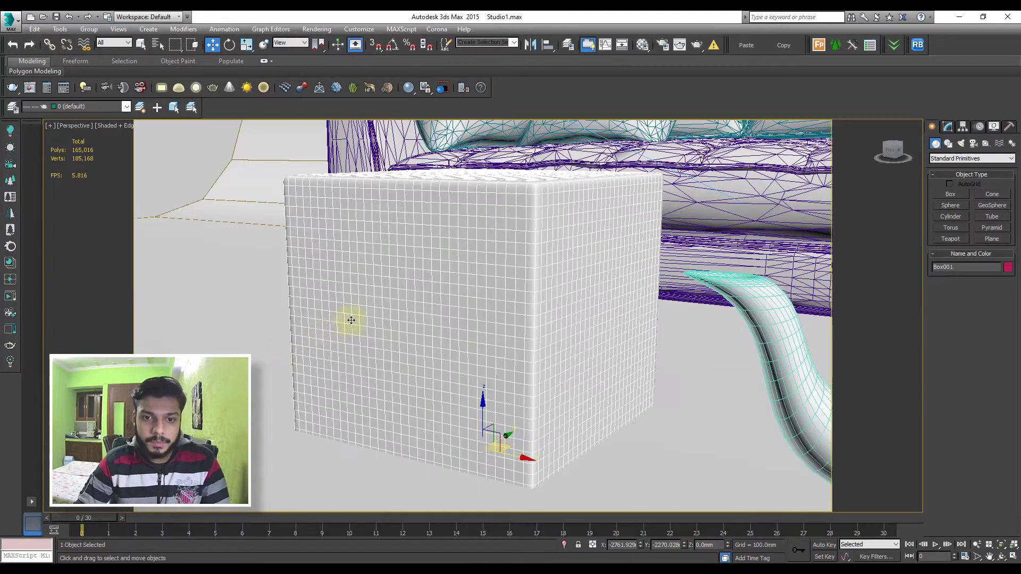
pyautogui.moveTo(485, 258)
pyautogui.keyDown('alt'); pyautogui.mouseDown(button='middle')
pyautogui.moveTo(426, 276)
pyautogui.moveTo(364, 265)
pyautogui.moveTo(491, 284)
pyautogui.moveTo(526, 269)
pyautogui.moveTo(558, 223)
pyautogui.moveTo(583, 251)
pyautogui.moveTo(570, 244)
pyautogui.mouseUp(button='middle'); pyautogui.keyUp('alt')
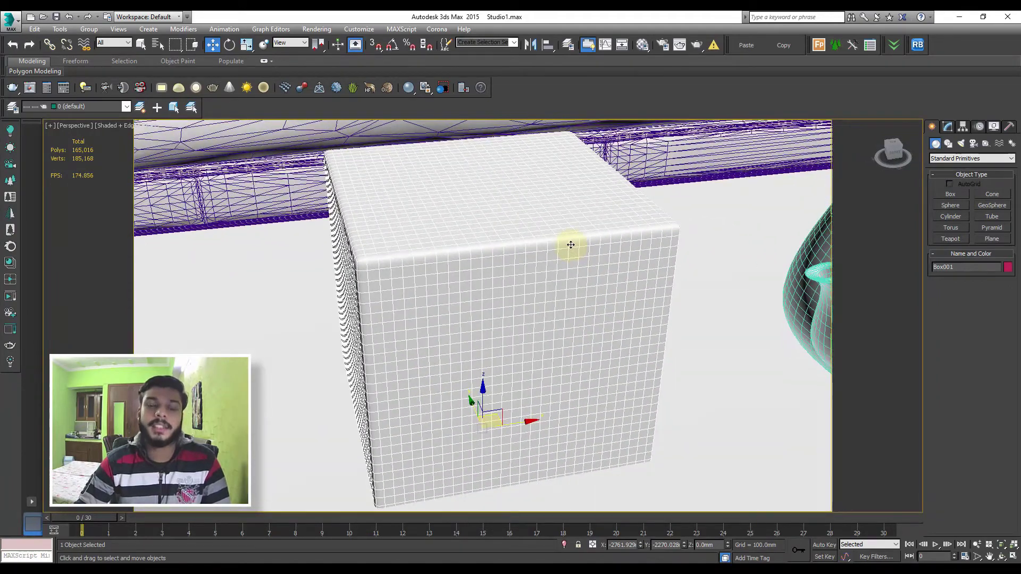
pyautogui.press('c')
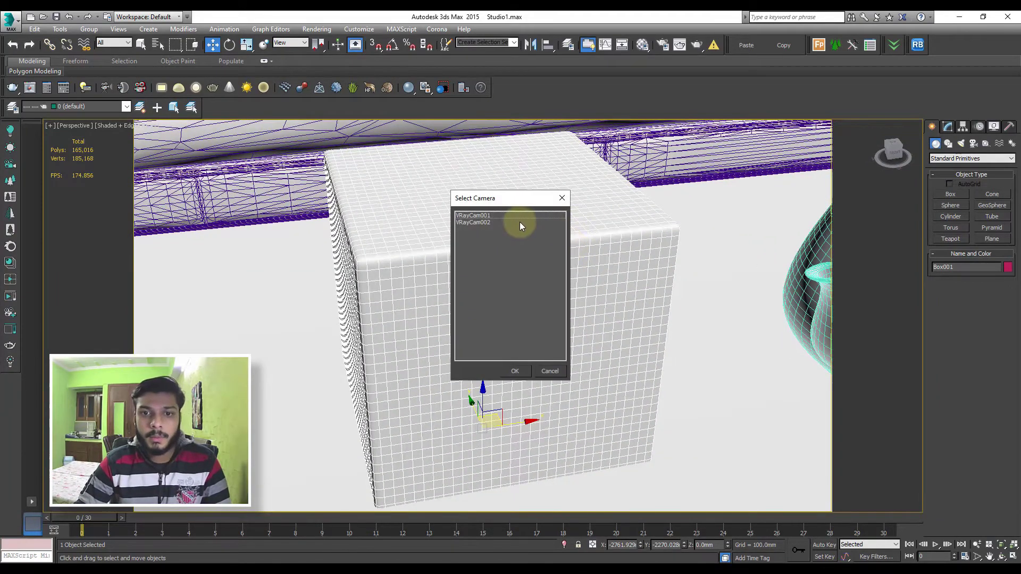
pyautogui.doubleClick(506, 220)
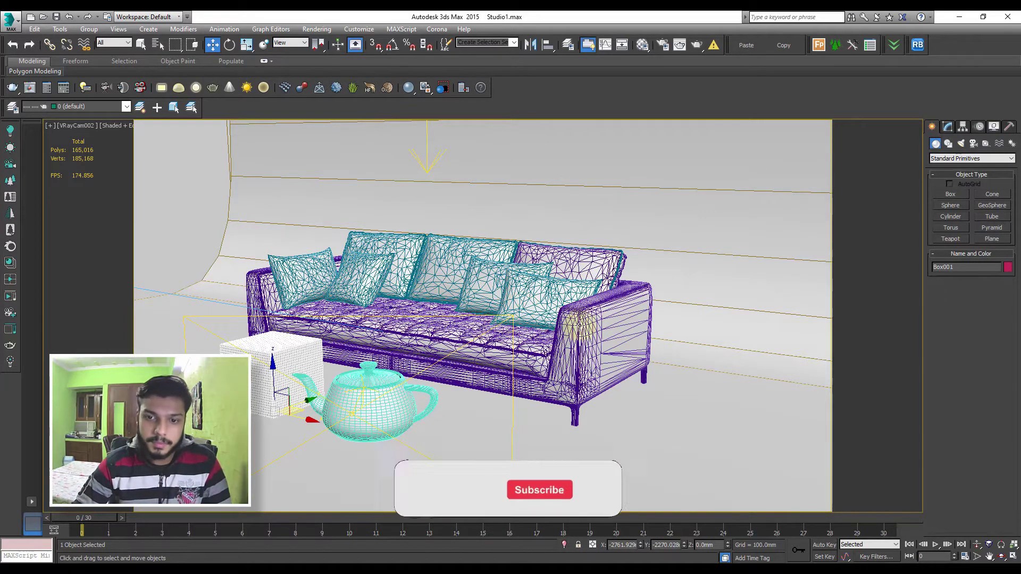
pyautogui.click(610, 326)
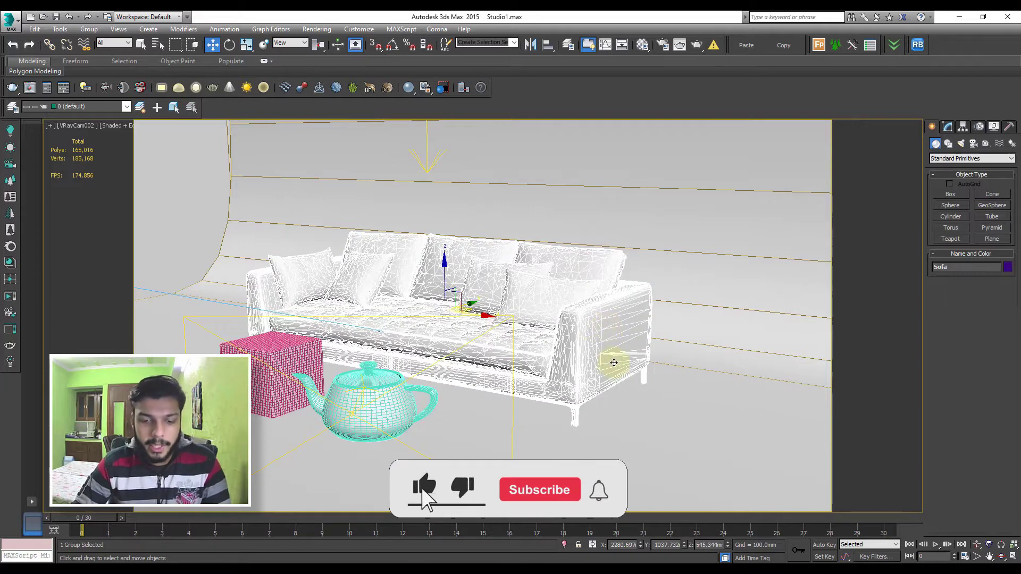
# Open the Material Editor and switch it from Slate back to Compact mode
pyautogui.press('m')
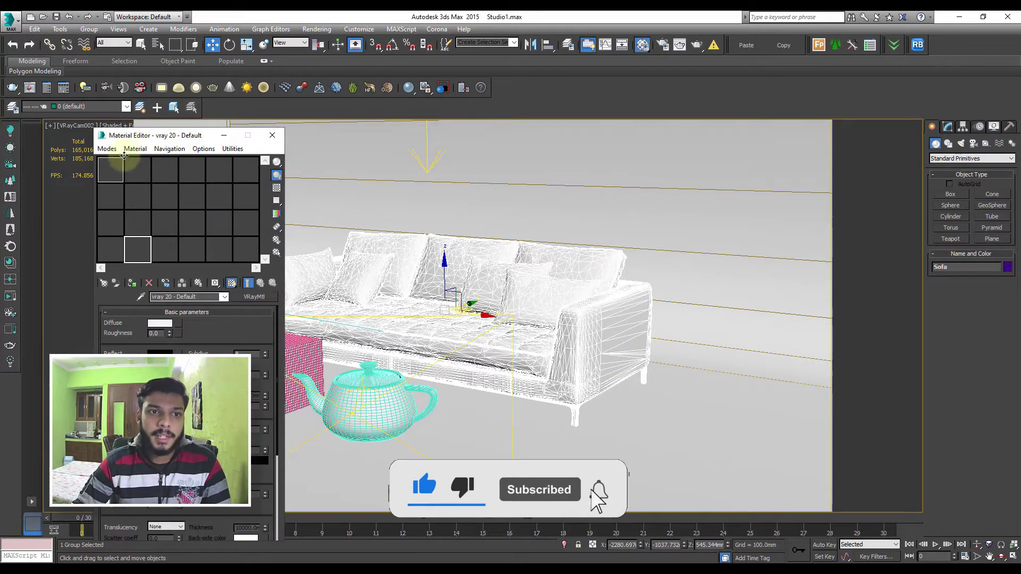
pyautogui.moveTo(175, 130); pyautogui.dragTo(364, 55)
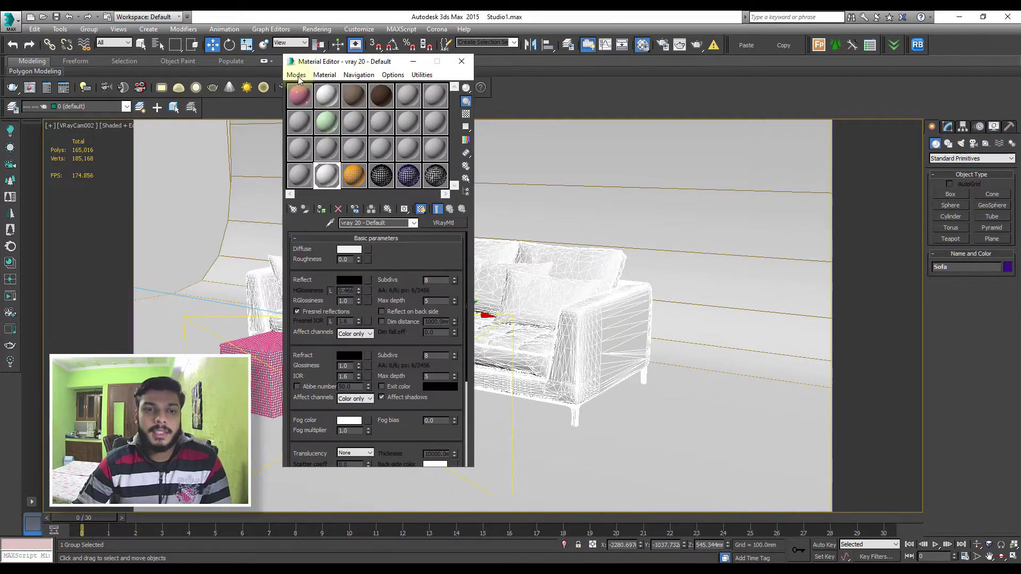
pyautogui.click(296, 75)
pyautogui.press('Escape')
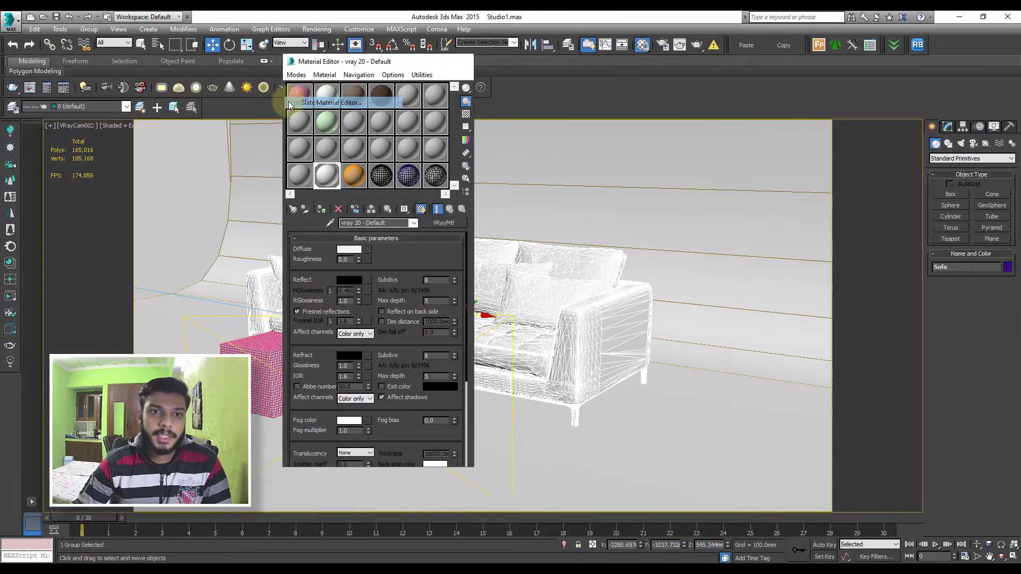
pyautogui.press('m')
pyautogui.press('m')
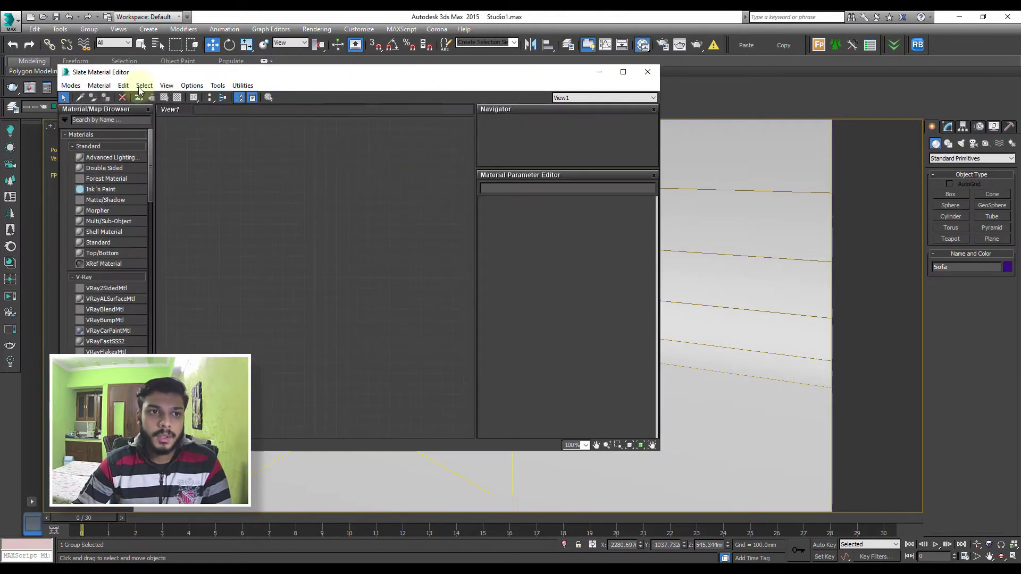
pyautogui.click(71, 85)
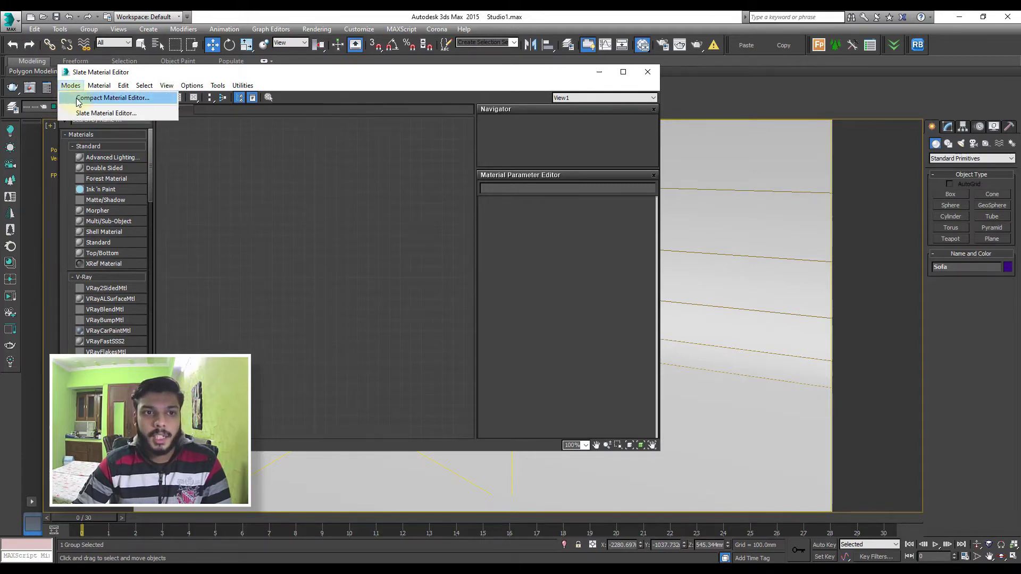
pyautogui.click(78, 99)
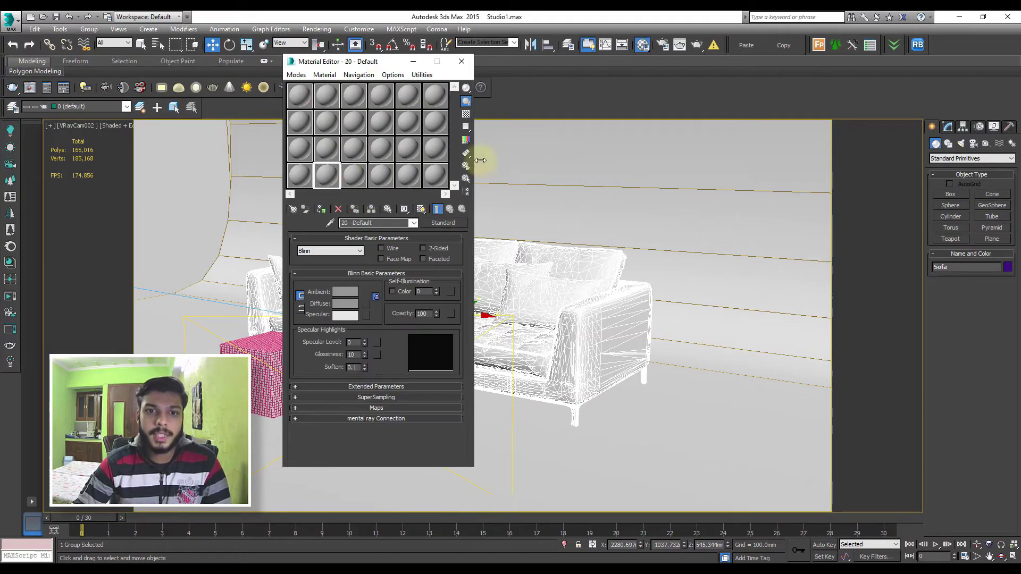
# Change the 01 - Default material type from Standard to VRayMtl
pyautogui.click(306, 93)
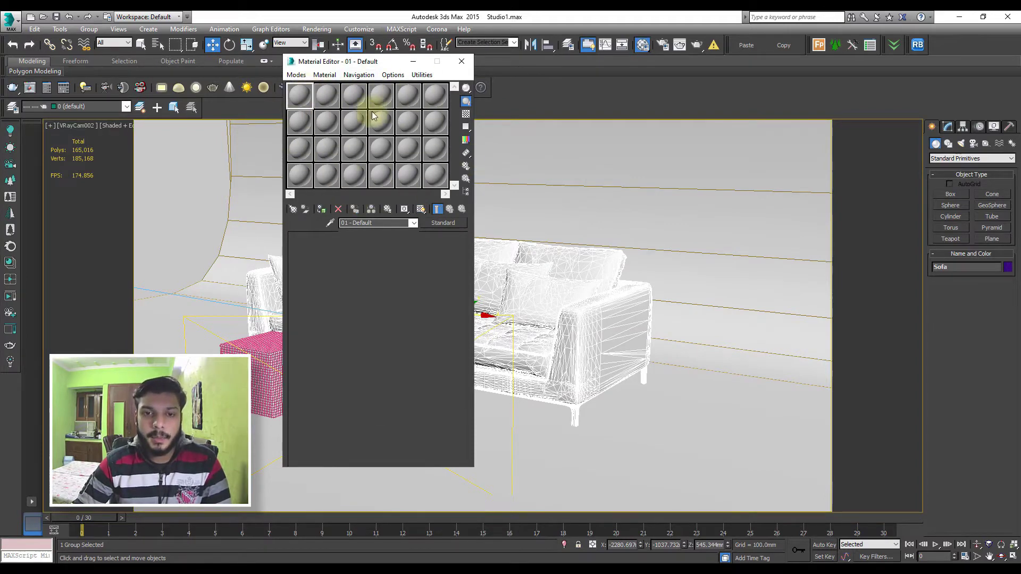
pyautogui.click(447, 226)
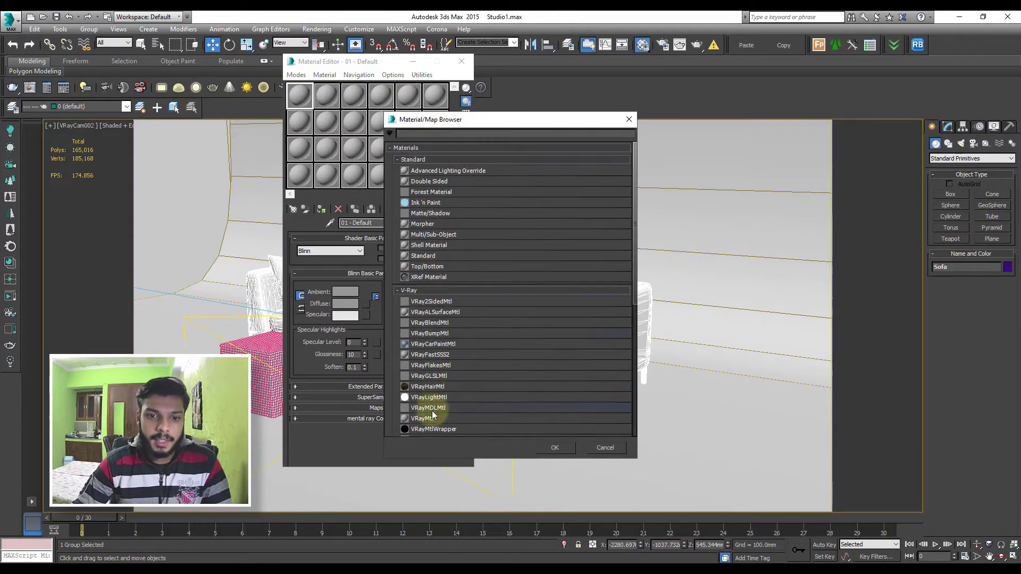
pyautogui.moveTo(632, 215); pyautogui.dragTo(634, 241)
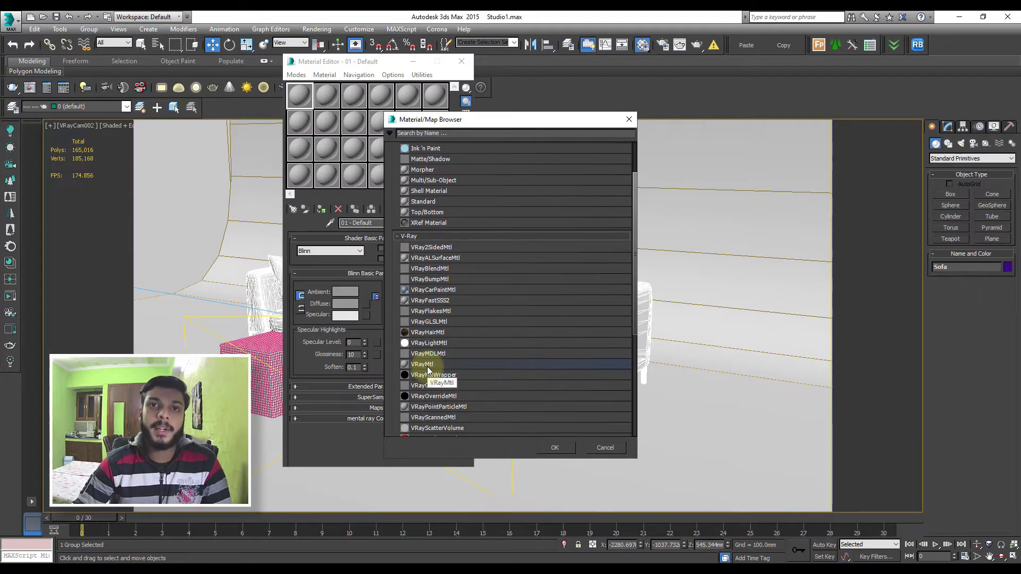
pyautogui.click(429, 365)
pyautogui.click(559, 450)
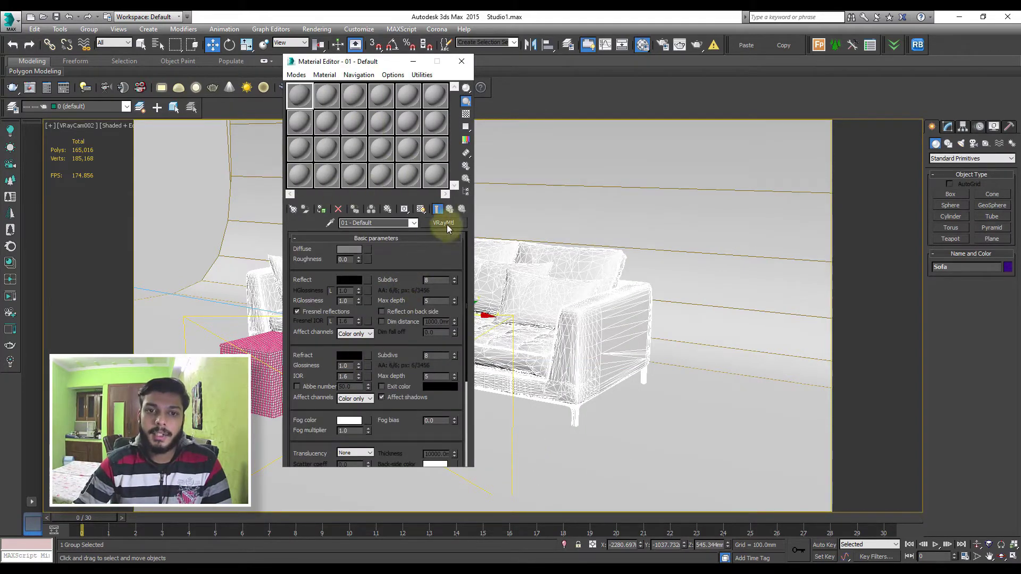
# Load a VRayEdgesTex map into the VRayMtl's Diffuse slot
pyautogui.click(367, 249)
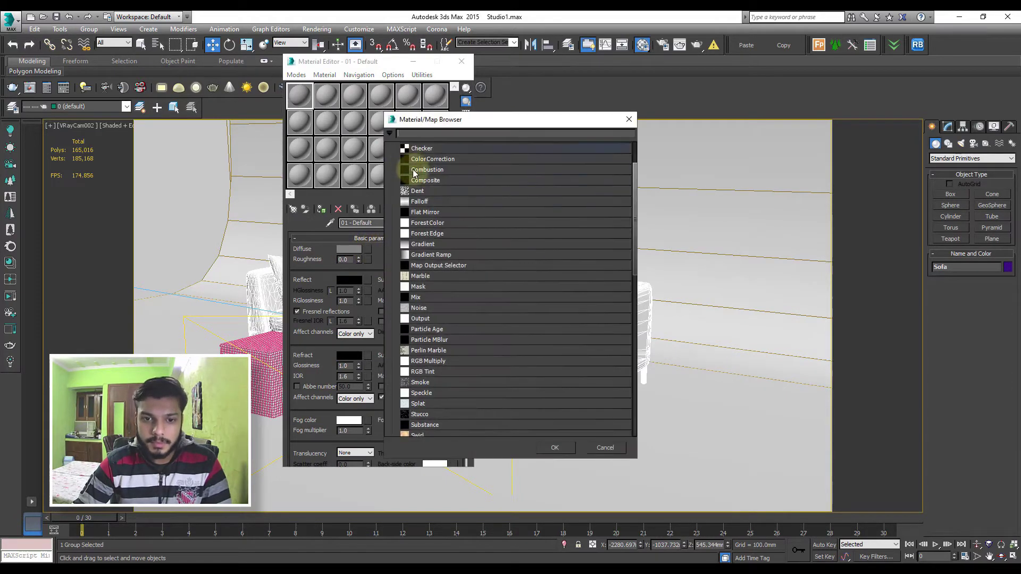
pyautogui.moveTo(633, 186); pyautogui.dragTo(655, 315)
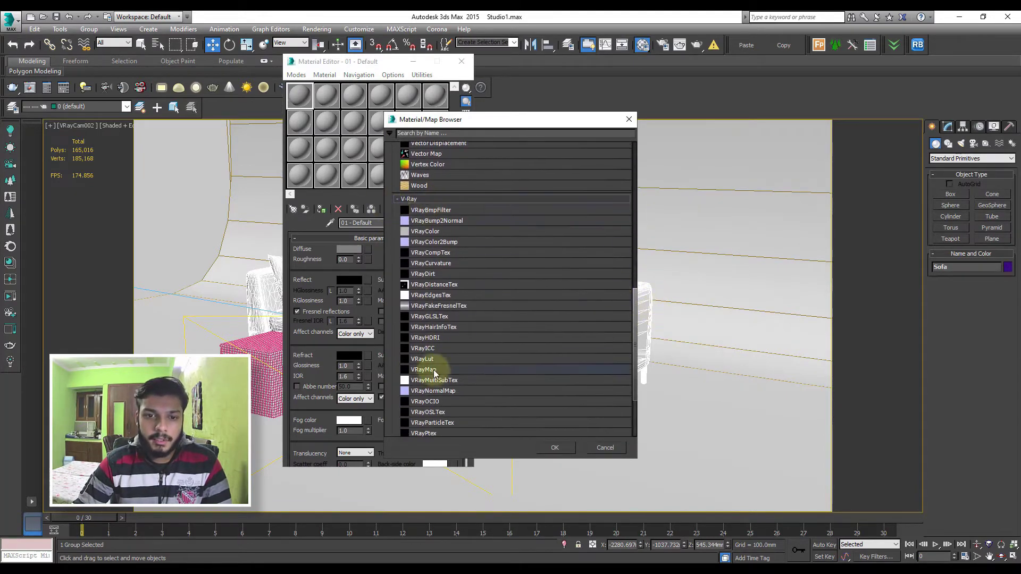
pyautogui.click(442, 296)
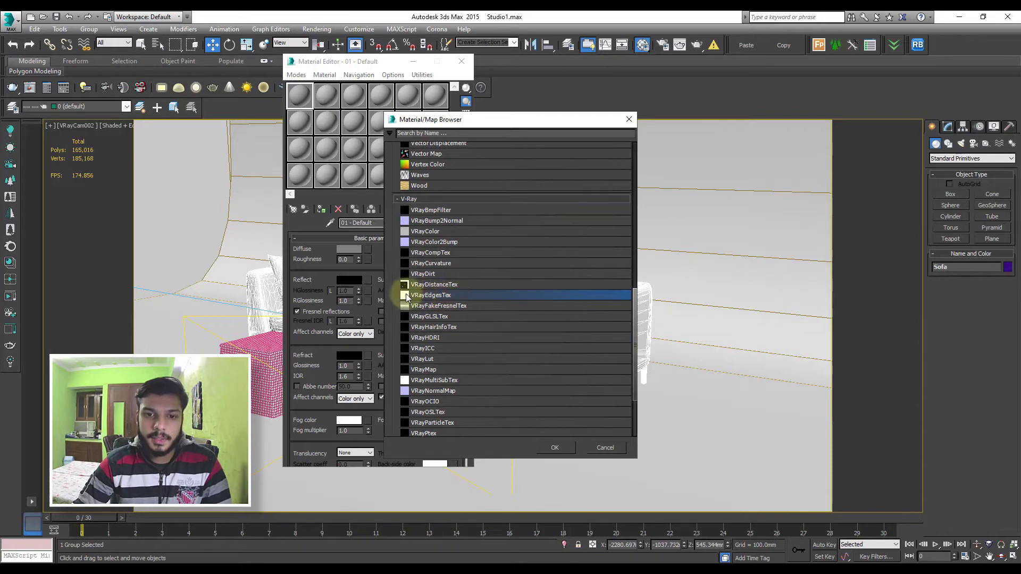
pyautogui.click(559, 448)
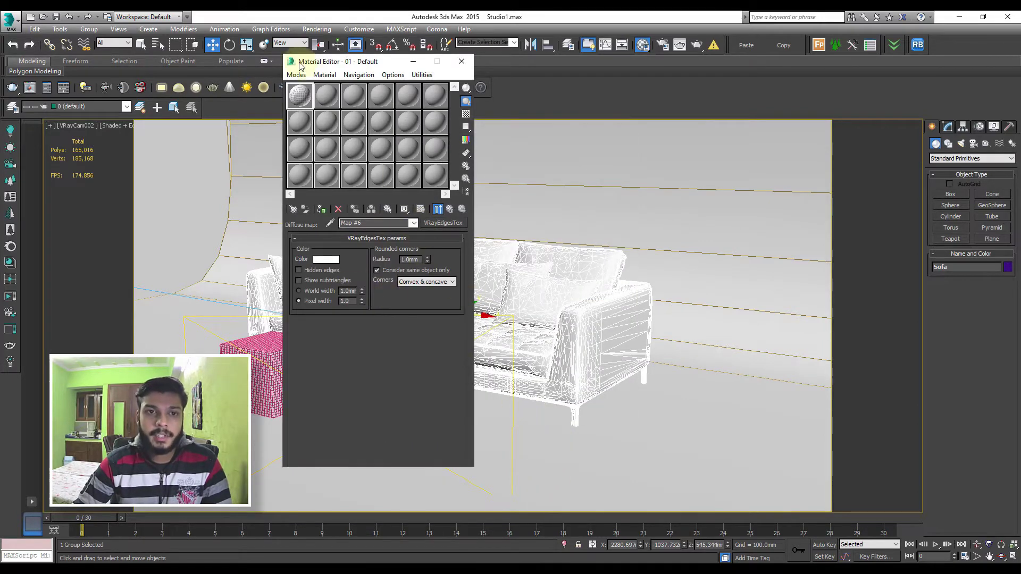
# Open an enlarged sample preview and set the VRayEdgesTex edge colour to black
pyautogui.doubleClick(300, 94)
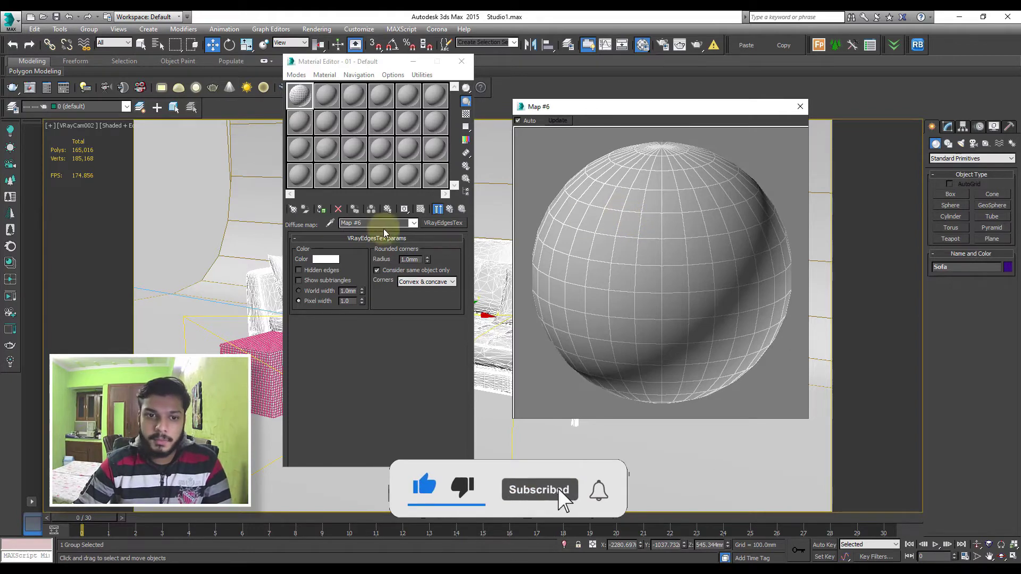
pyautogui.click(322, 261)
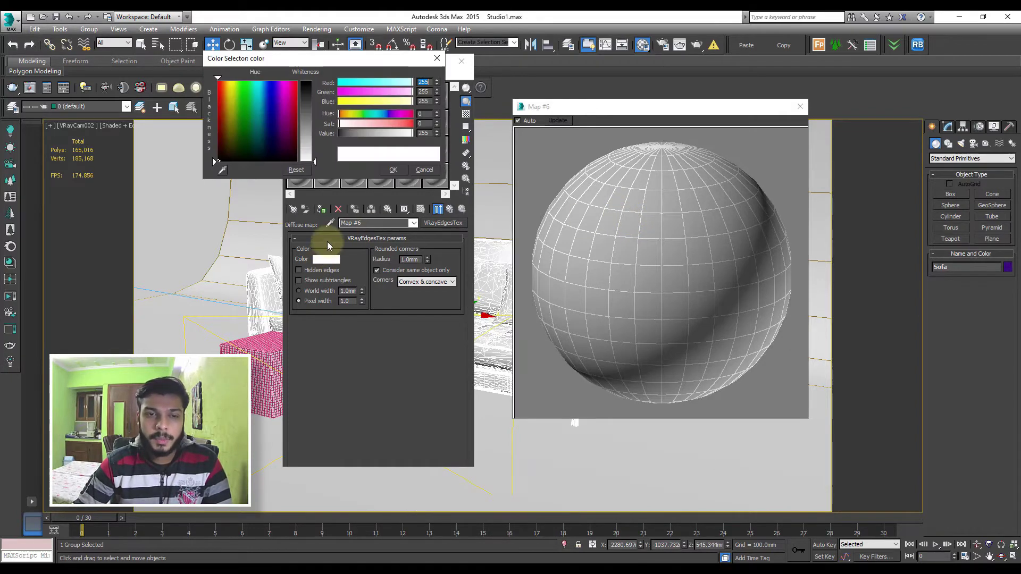
pyautogui.moveTo(316, 143); pyautogui.dragTo(315, 80)
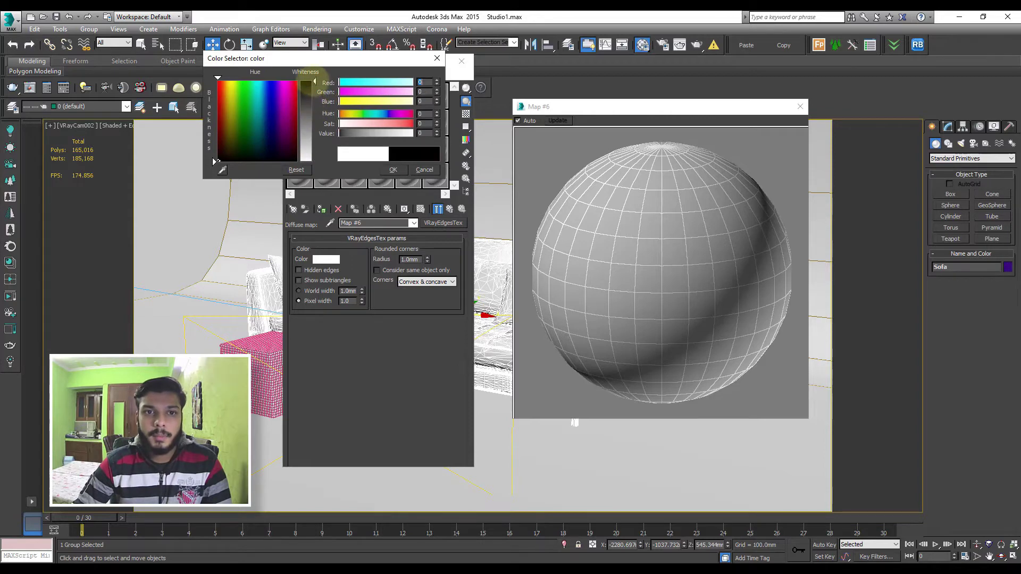
pyautogui.click(392, 169)
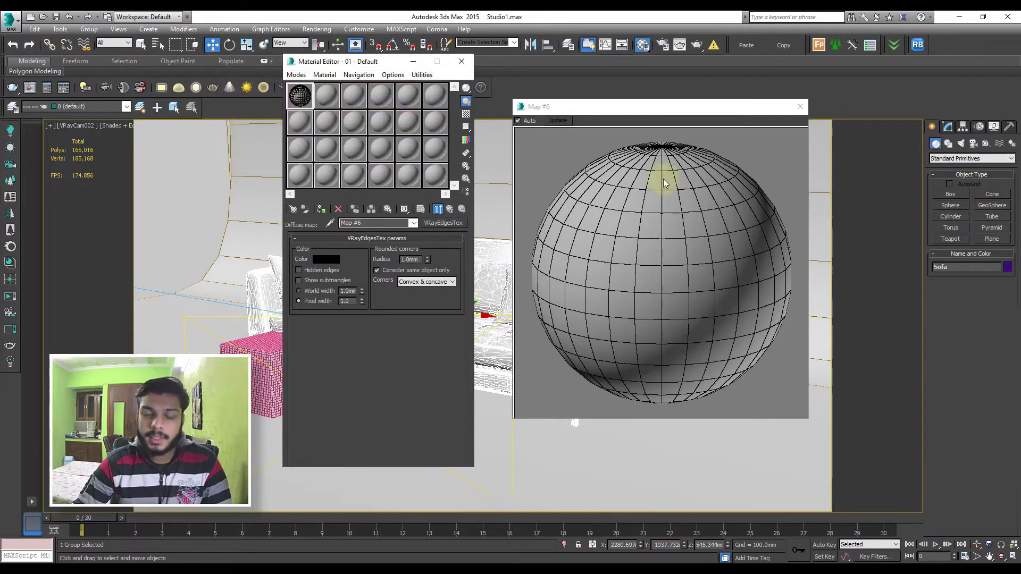
# Try a pure red edge colour, then set it back to black
pyautogui.click(314, 257)
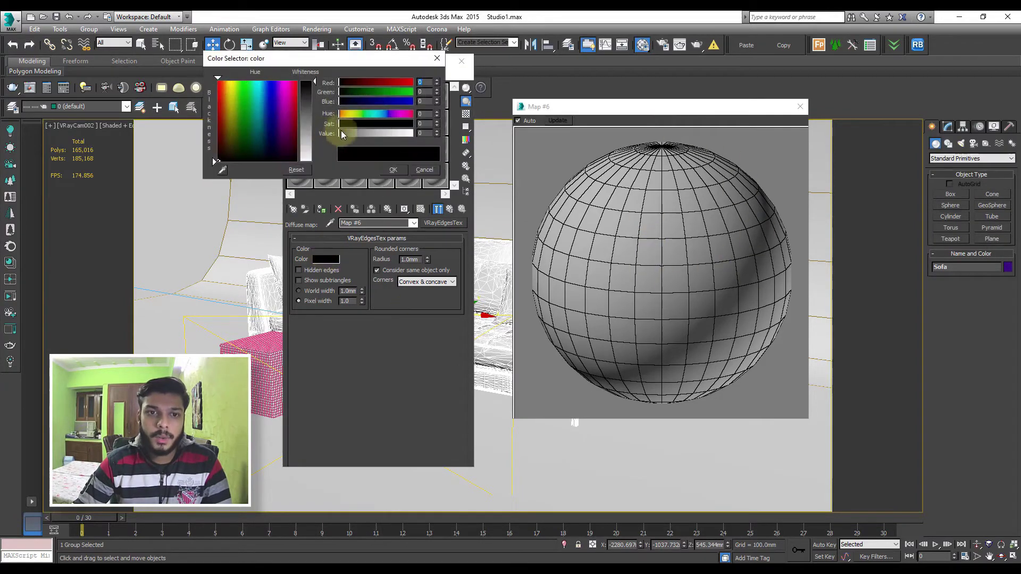
pyautogui.moveTo(362, 83); pyautogui.dragTo(420, 82)
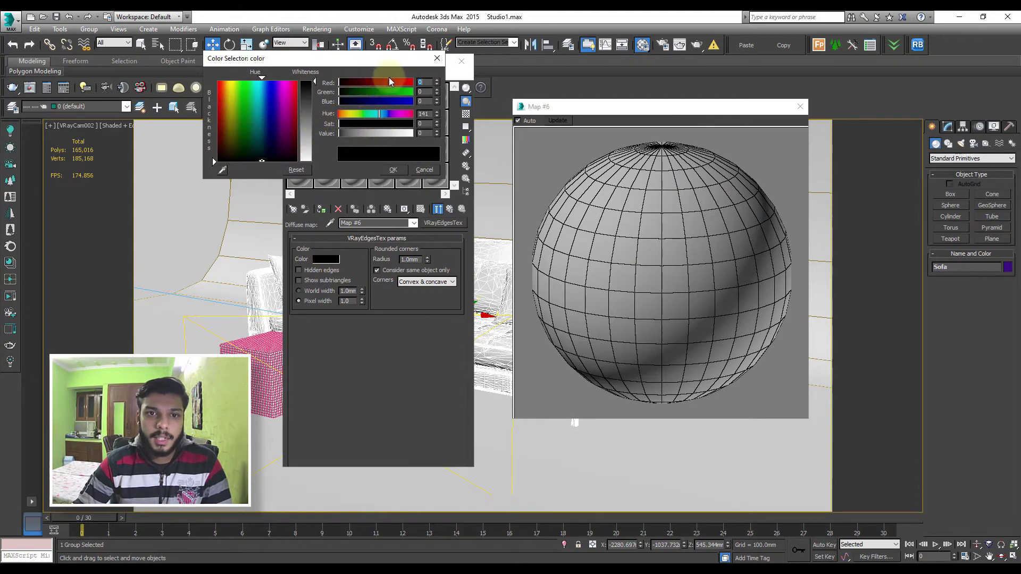
pyautogui.click(393, 169)
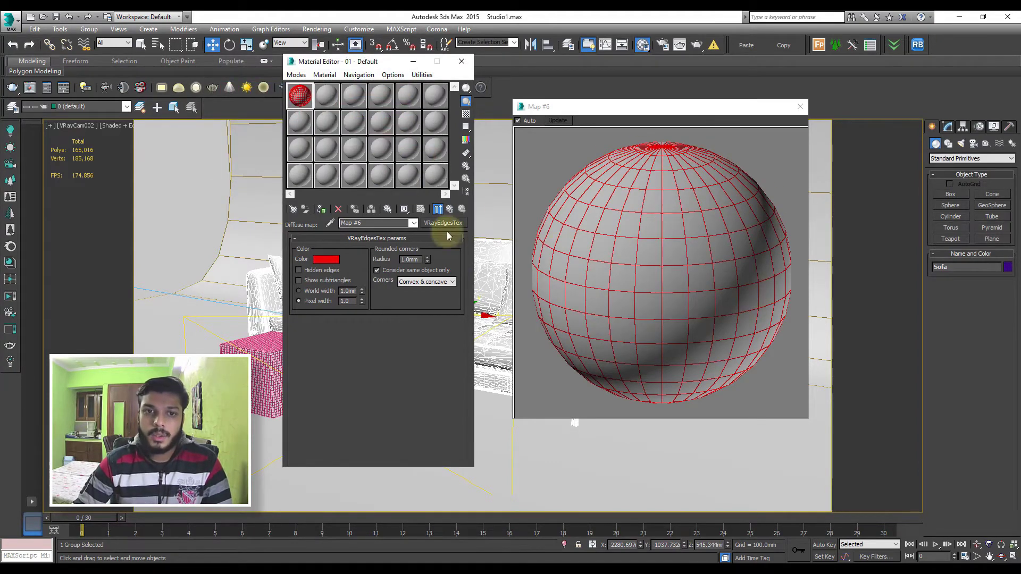
pyautogui.click(326, 259)
pyautogui.moveTo(345, 126); pyautogui.dragTo(338, 123)
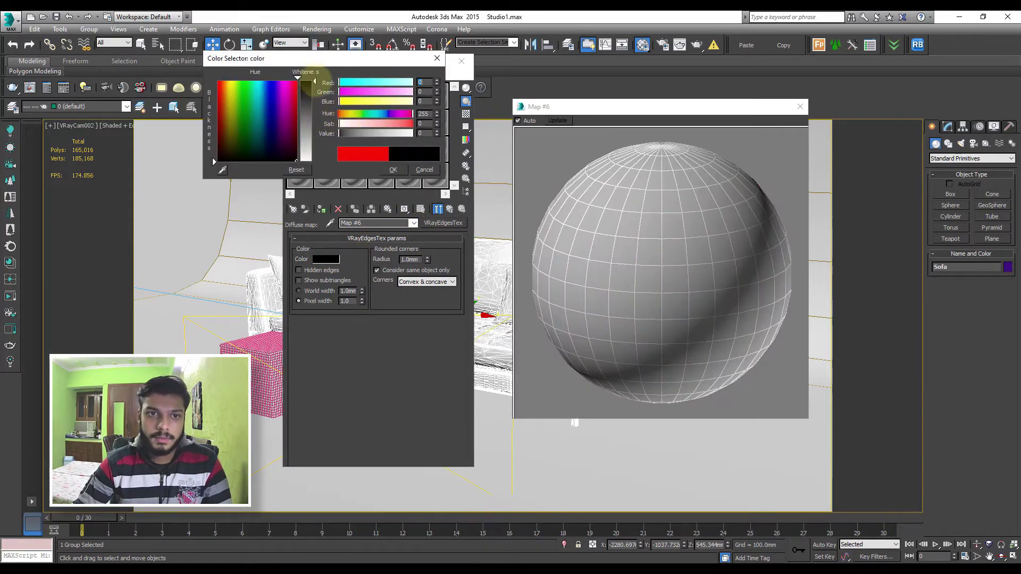
pyautogui.moveTo(305, 82); pyautogui.dragTo(308, 114)
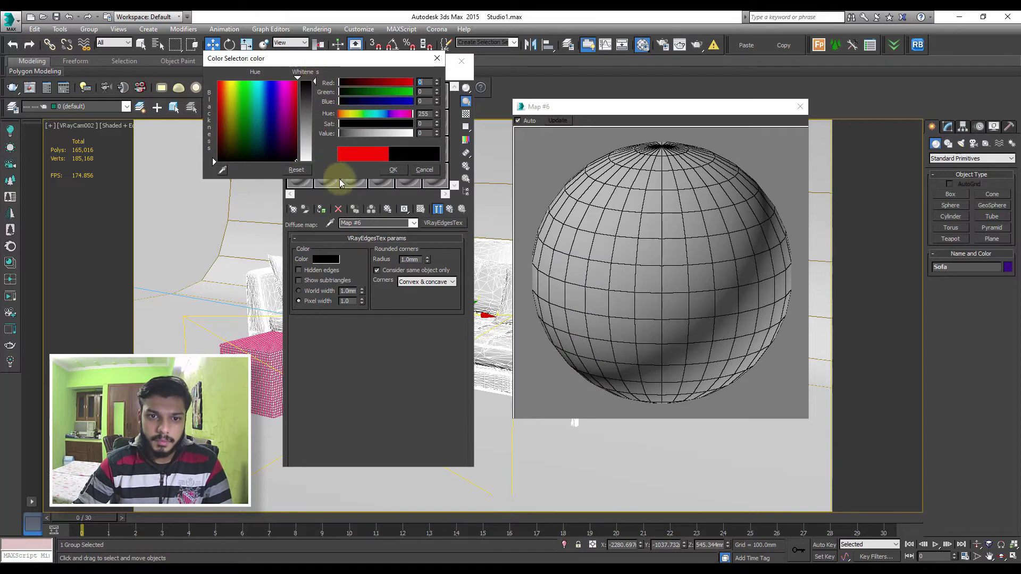
pyautogui.click(393, 169)
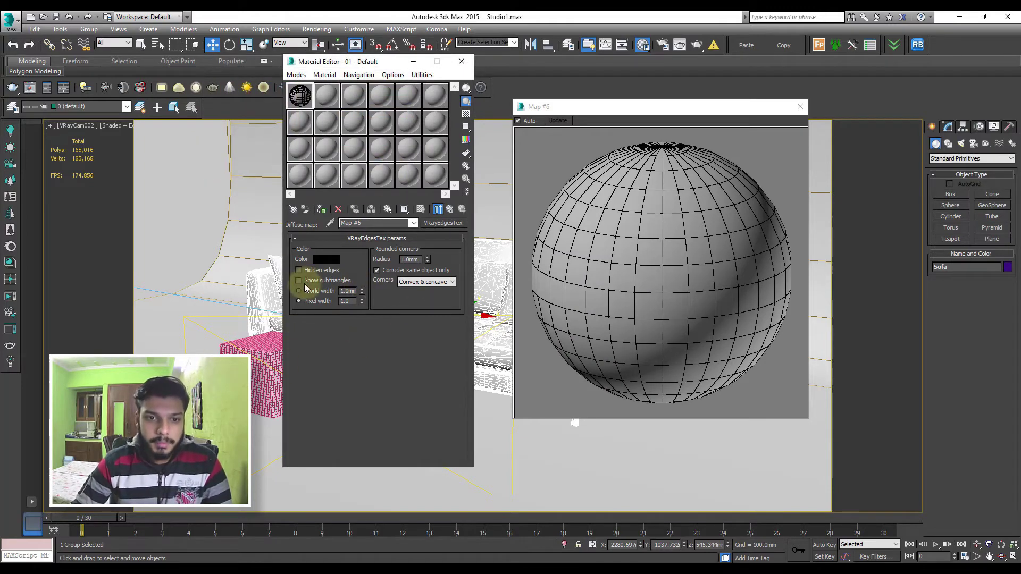
# Test Hidden edges and Show subtriangles, leave both off, and close the Map #6 preview
pyautogui.click(299, 270)
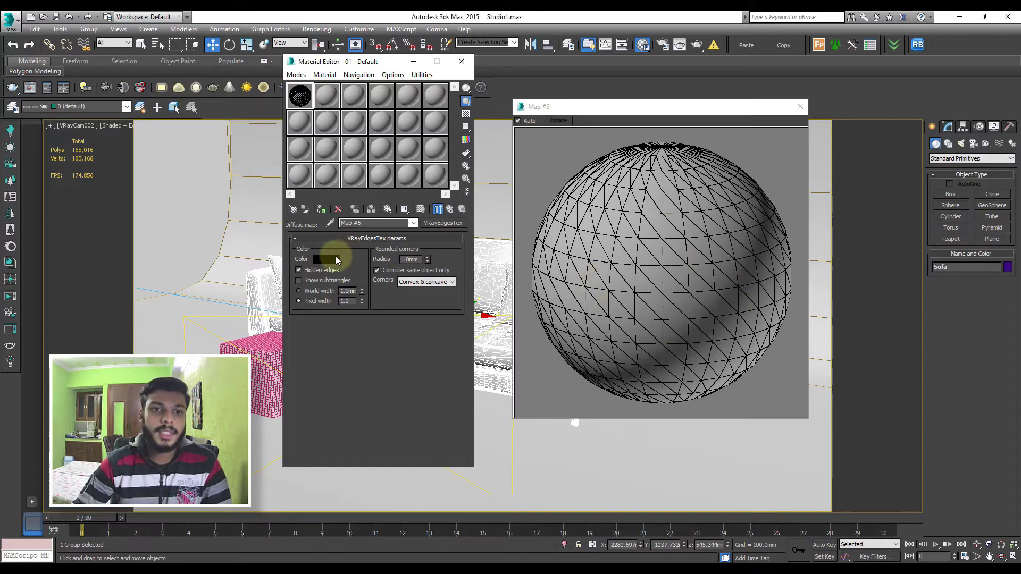
pyautogui.click(314, 271)
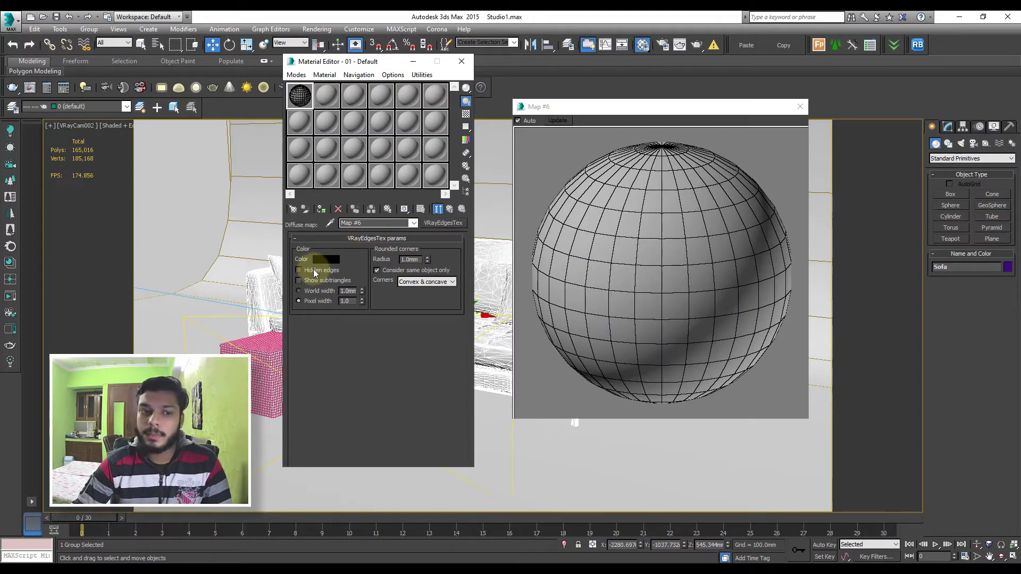
pyautogui.click(327, 281)
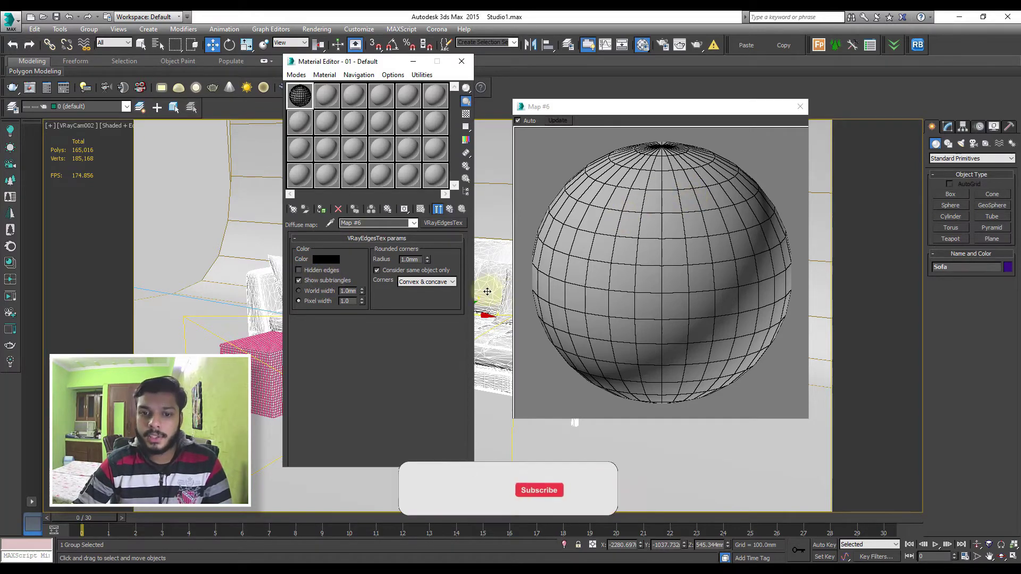
pyautogui.click(300, 281)
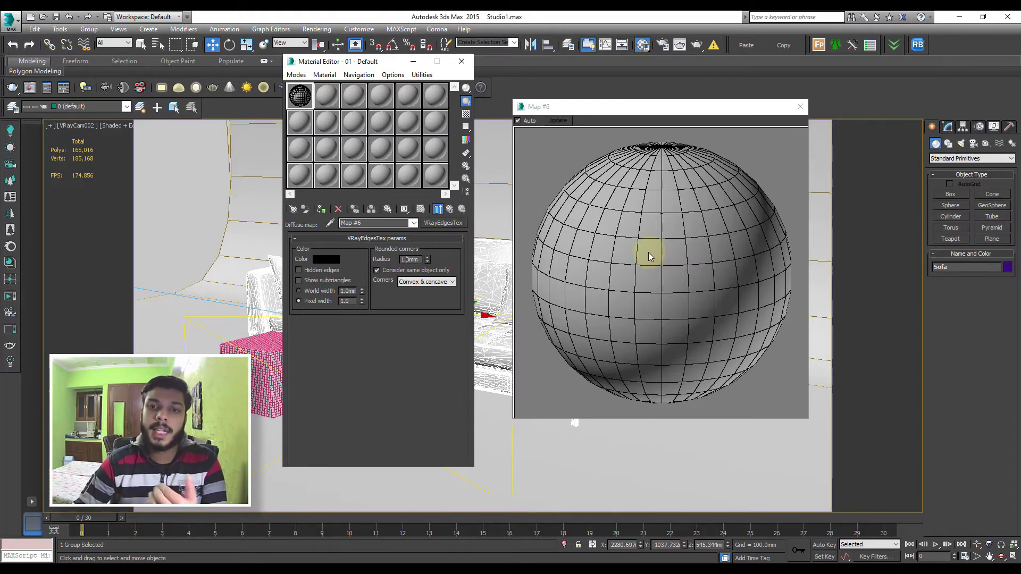
pyautogui.click(801, 107)
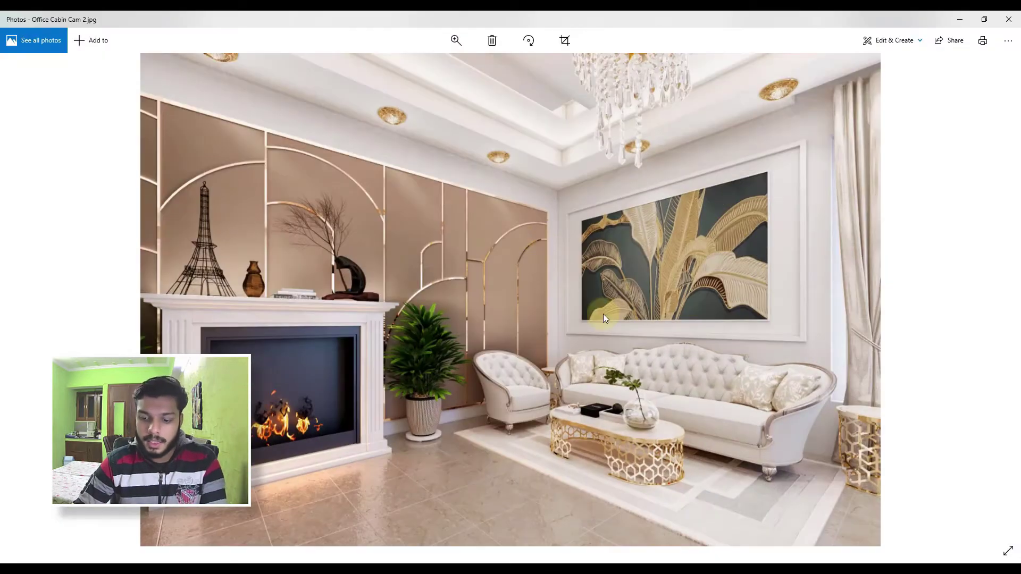
# View and zoom WireFrame Render Cam 2.jpg, then minimize Photos
pyautogui.press('Right')
pyautogui.scroll(2, 531, 366)
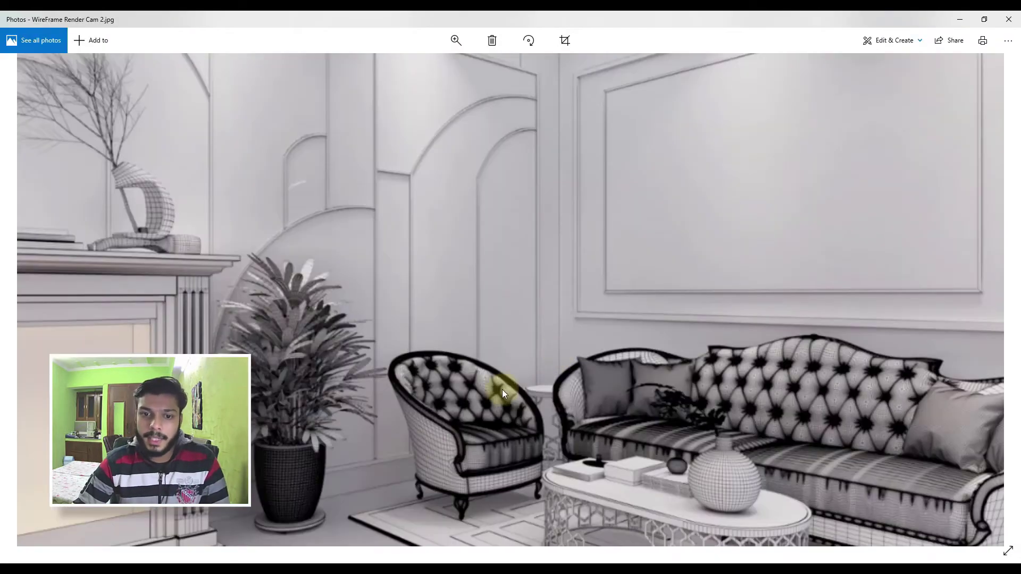
pyautogui.scroll(1, 488, 402)
pyautogui.scroll(1, 467, 398)
pyautogui.scroll(1, 461, 382)
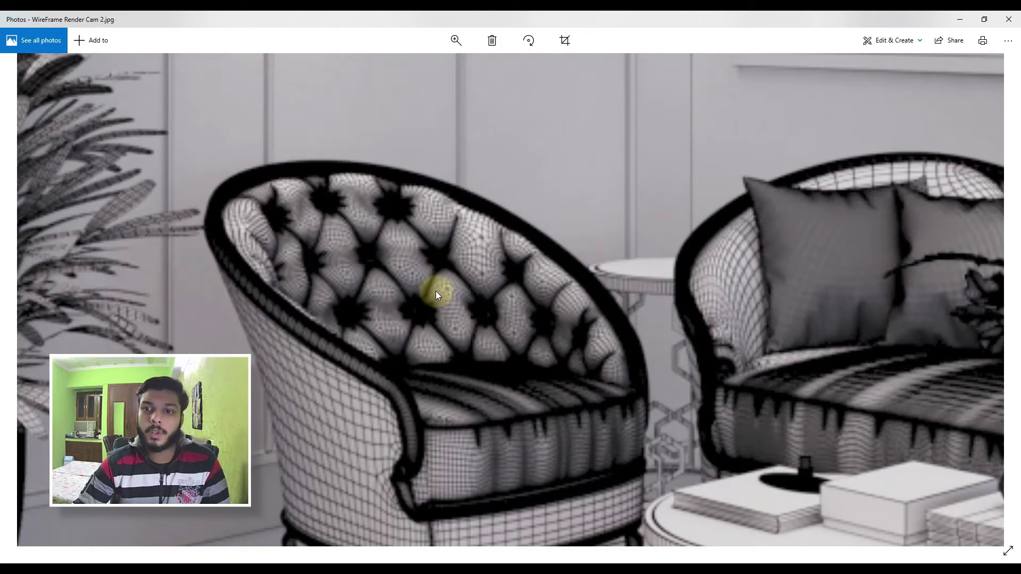
pyautogui.scroll(-5, 436, 288)
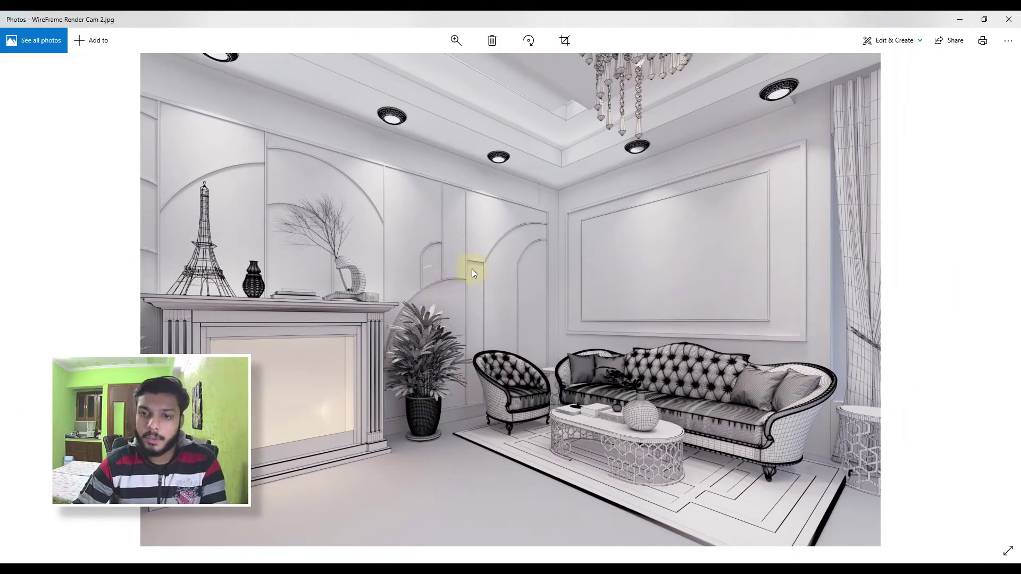
pyautogui.click(954, 18)
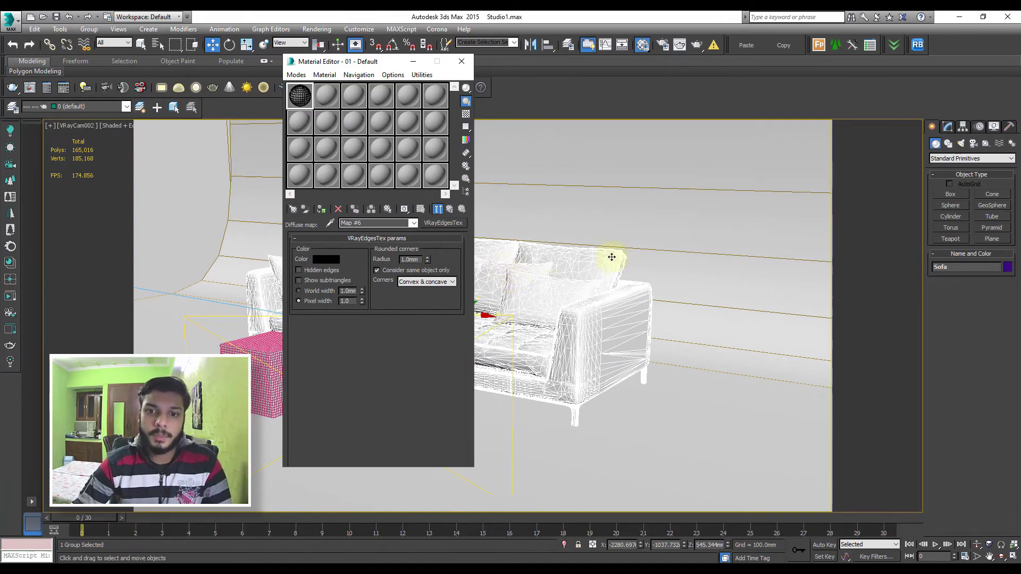
# Assign the black edges material to the sofa group and the pink box
pyautogui.click(631, 207)
pyautogui.click(524, 343)
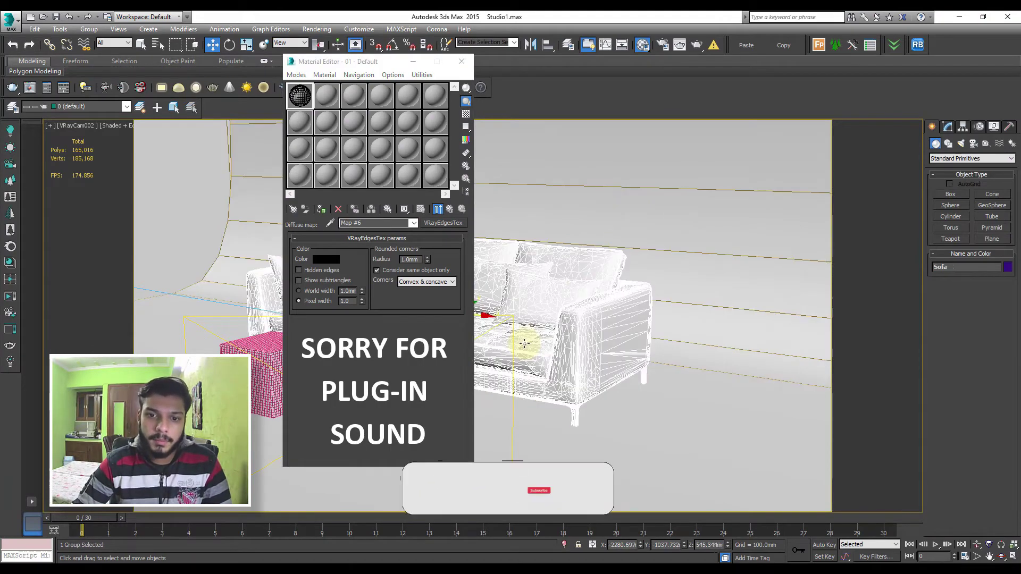
pyautogui.click(320, 209)
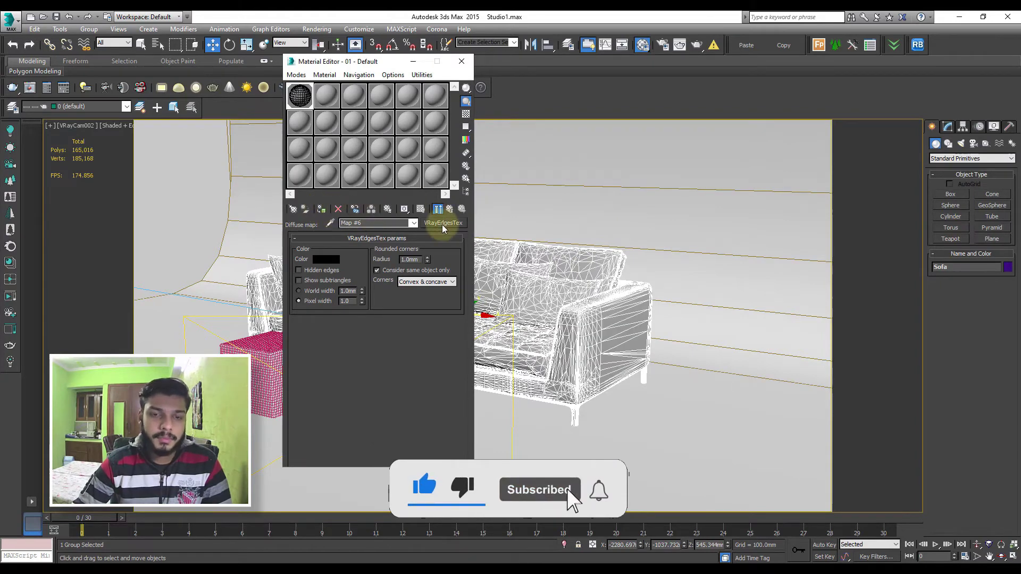
pyautogui.click(260, 348)
pyautogui.moveTo(359, 65); pyautogui.dragTo(579, 76)
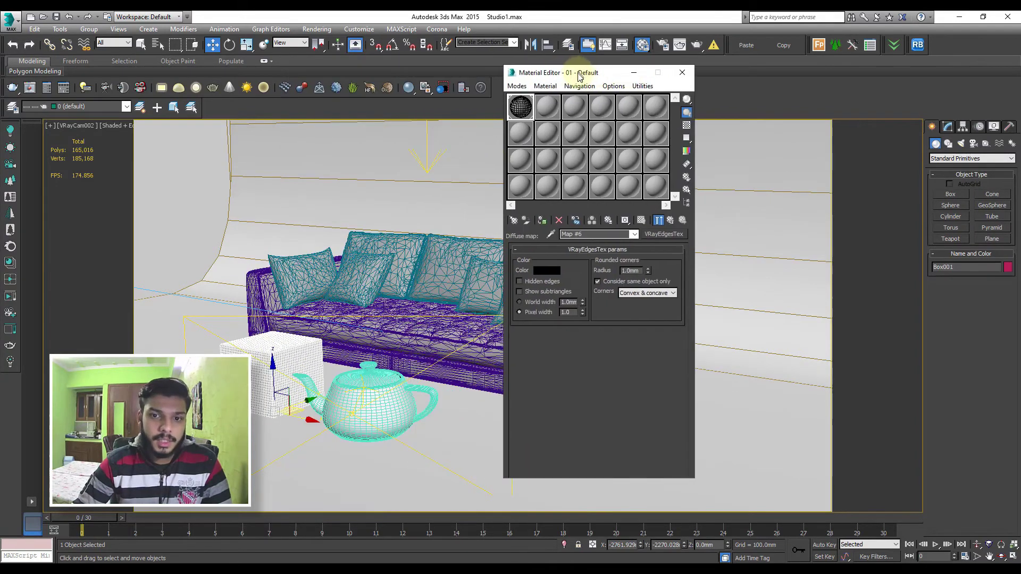
pyautogui.click(542, 220)
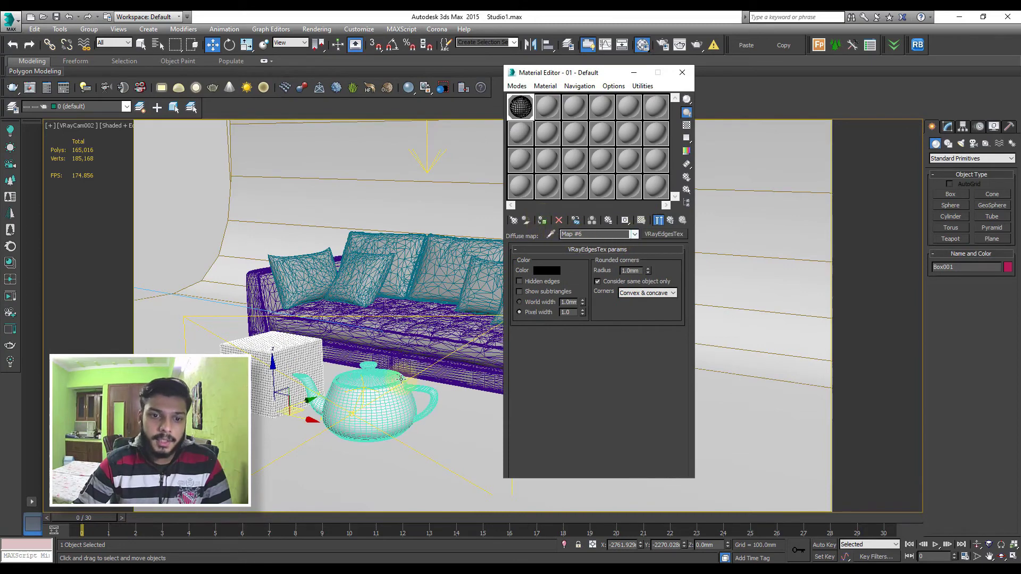
# Select the teapot and close the Material Editor
pyautogui.click(401, 379)
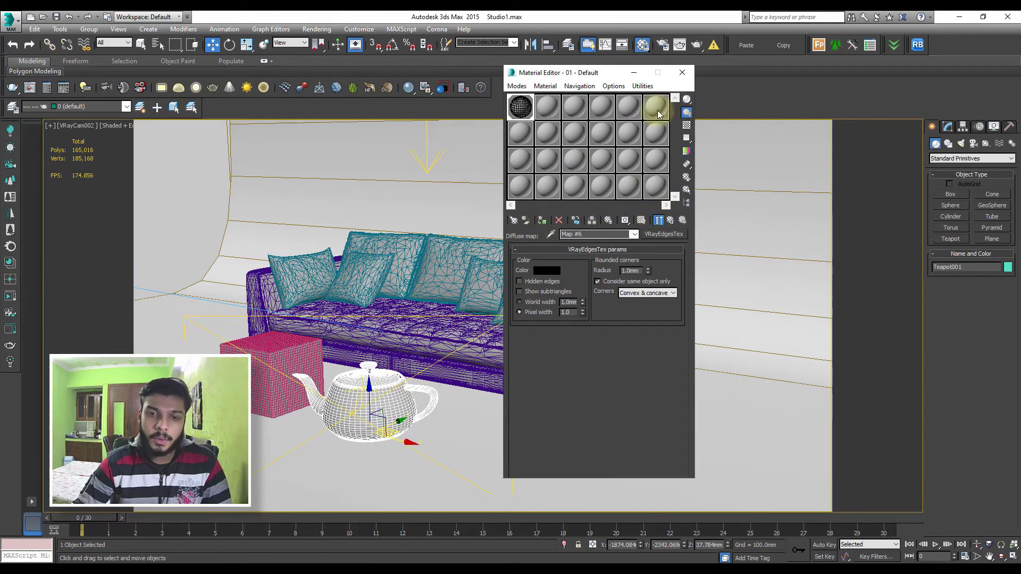
pyautogui.click(682, 73)
pyautogui.click(588, 233)
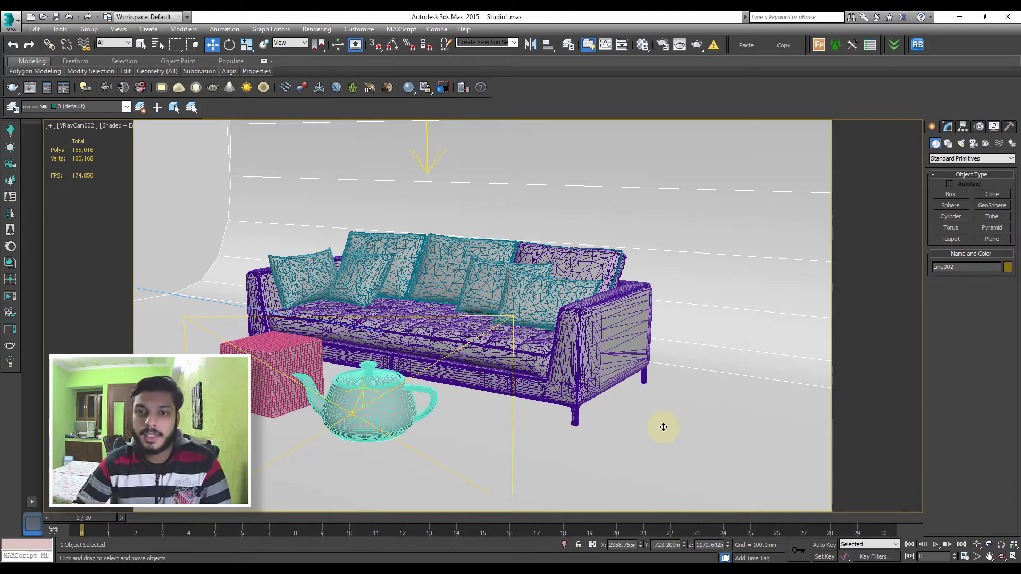
# Test-render the black wire-edged sofa scene in V-Ray, close it, and select the VRayLight Multiplier value
pyautogui.click(559, 278)
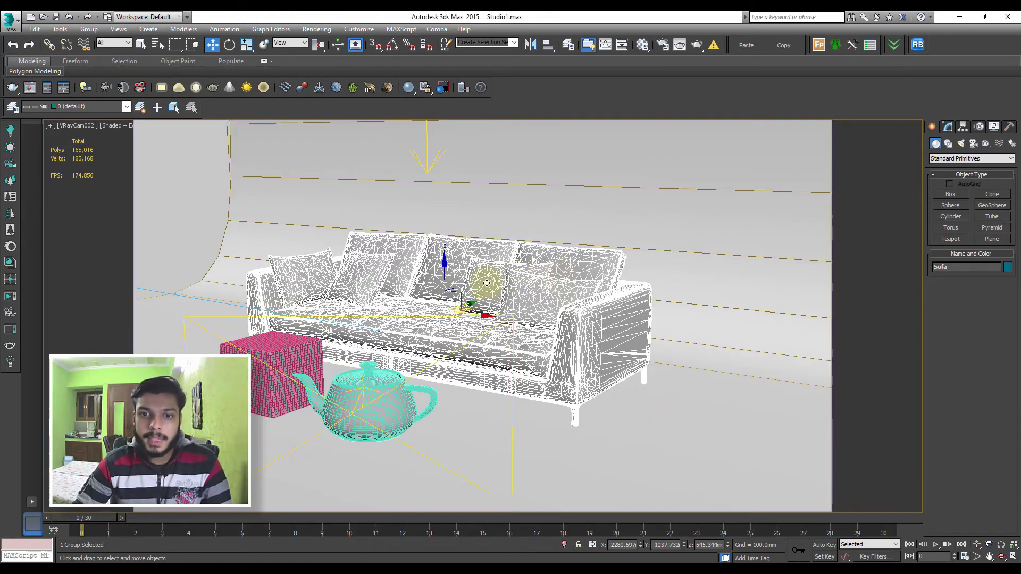
pyautogui.click(582, 418)
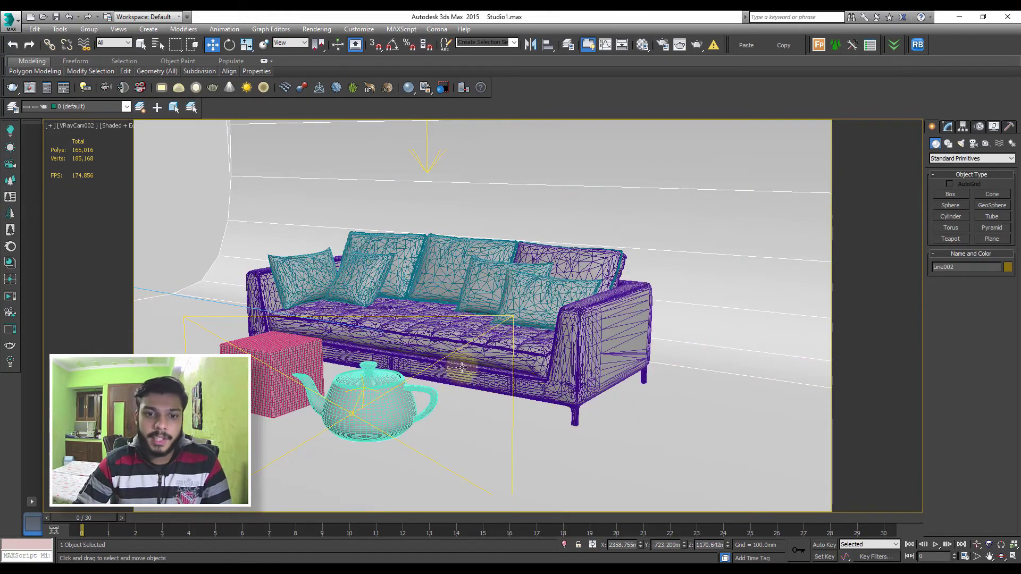
pyautogui.click(697, 45)
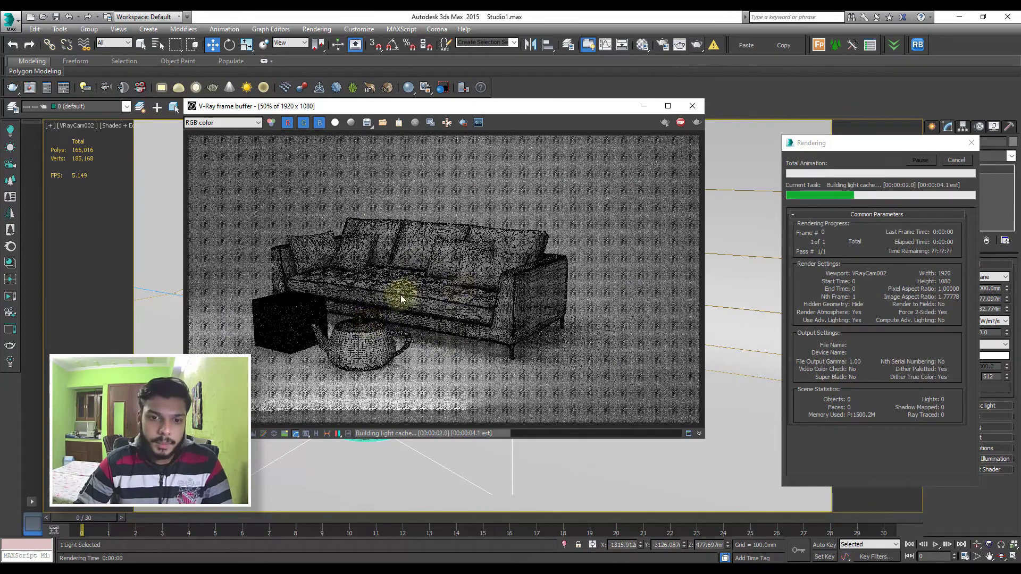
pyautogui.moveTo(430, 109); pyautogui.dragTo(780, 139)
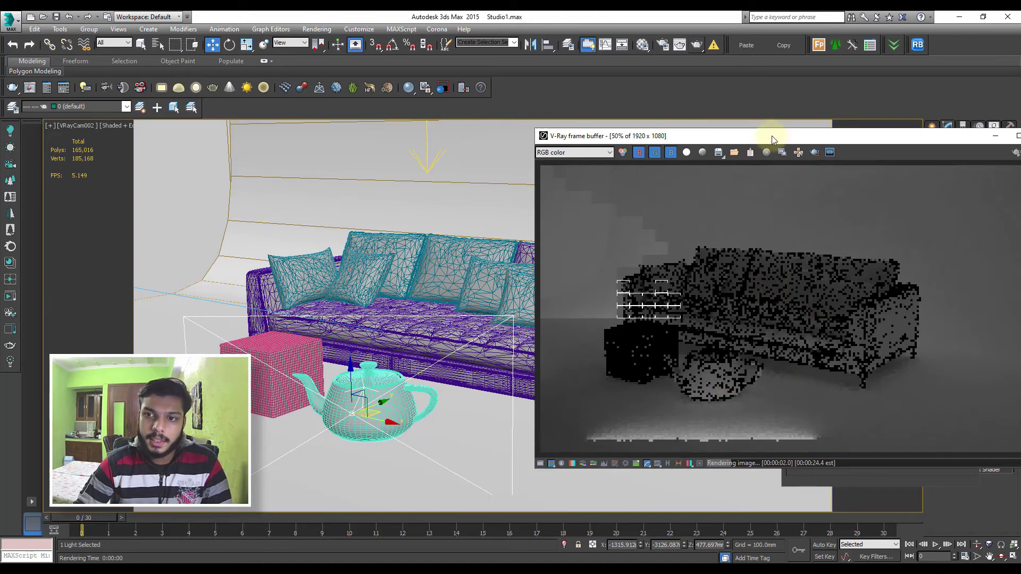
pyautogui.moveTo(771, 135); pyautogui.dragTo(588, 130)
pyautogui.click(859, 128)
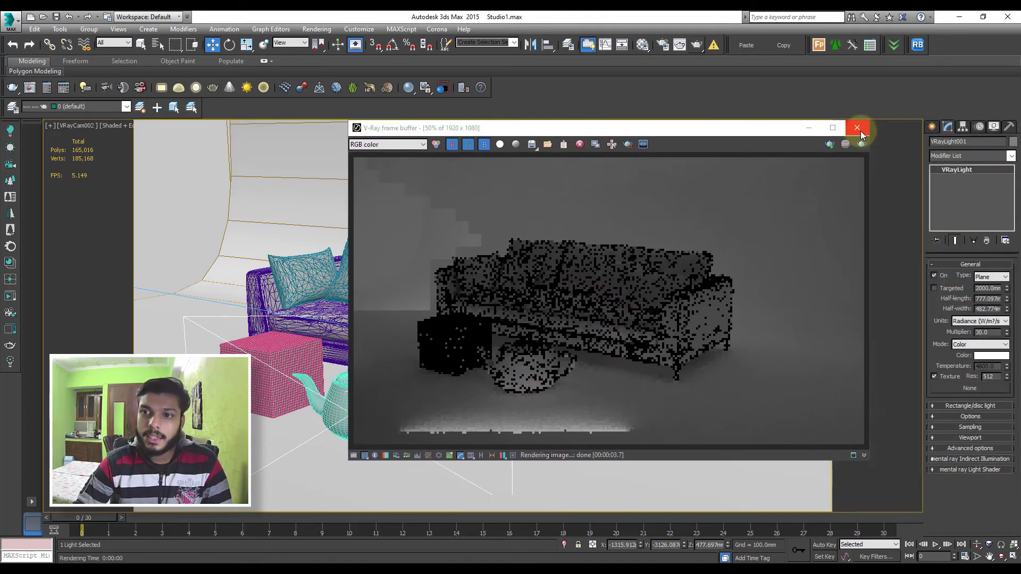
pyautogui.doubleClick(987, 331)
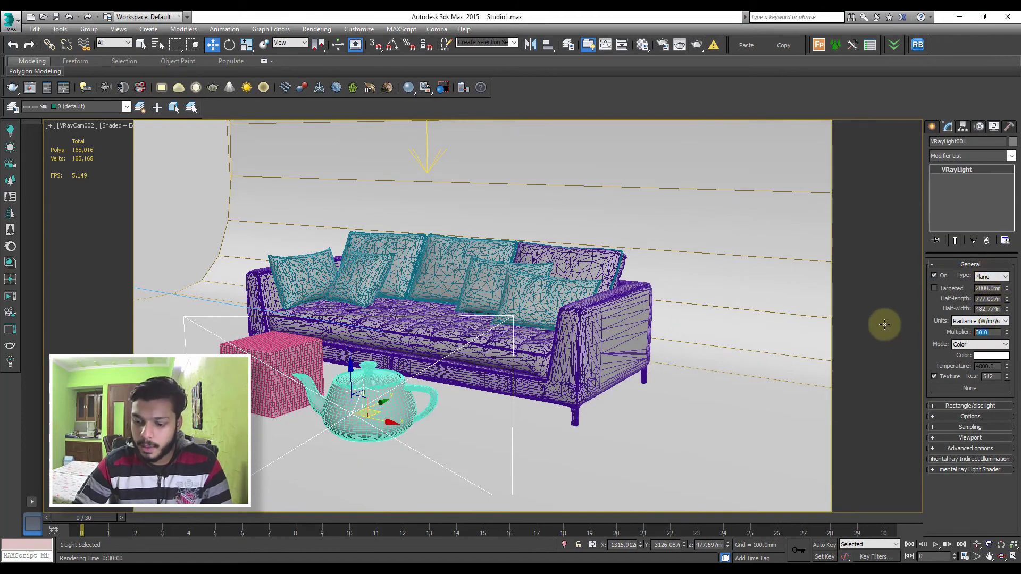
# Re-render the camera view in V-Ray, keeping the frame buffer beside the viewport until it finishes
pyautogui.click(697, 44)
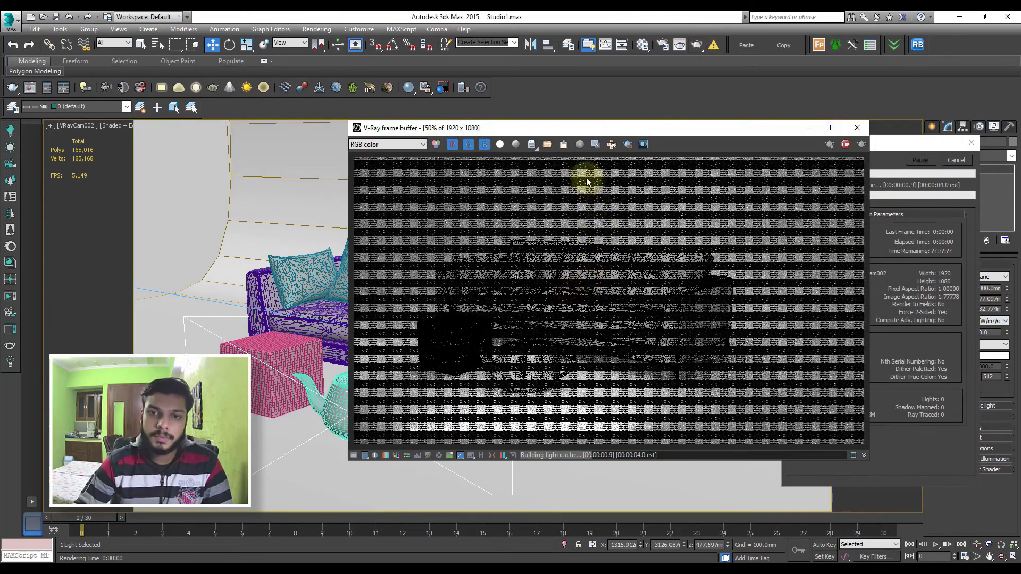
pyautogui.moveTo(594, 133); pyautogui.dragTo(788, 147)
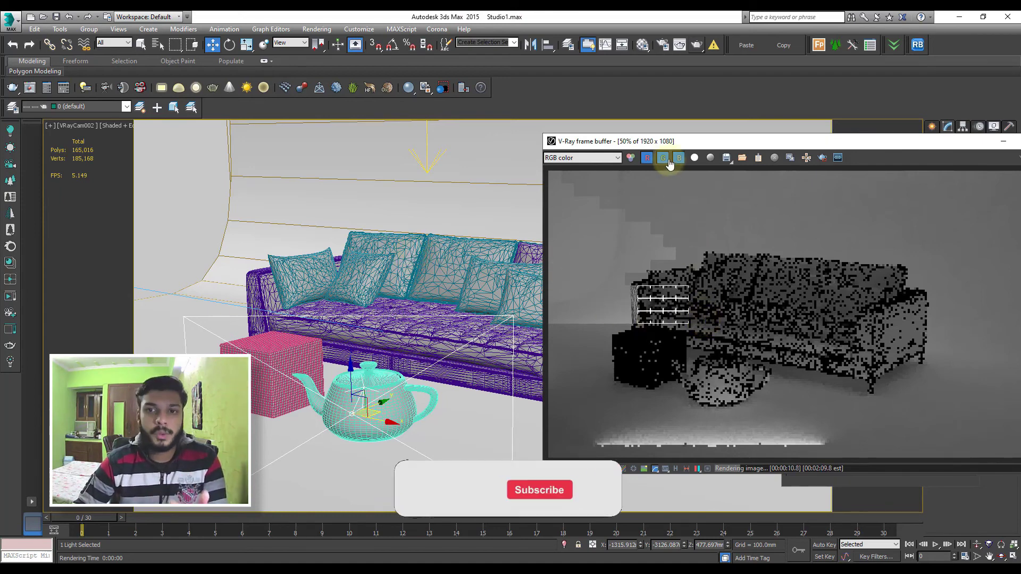
pyautogui.moveTo(669, 145); pyautogui.dragTo(616, 143)
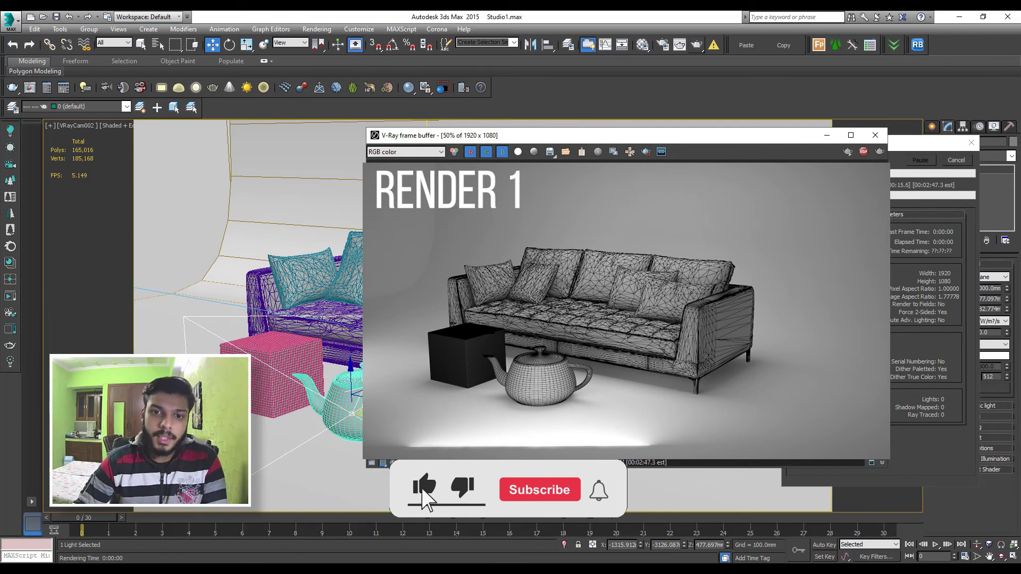